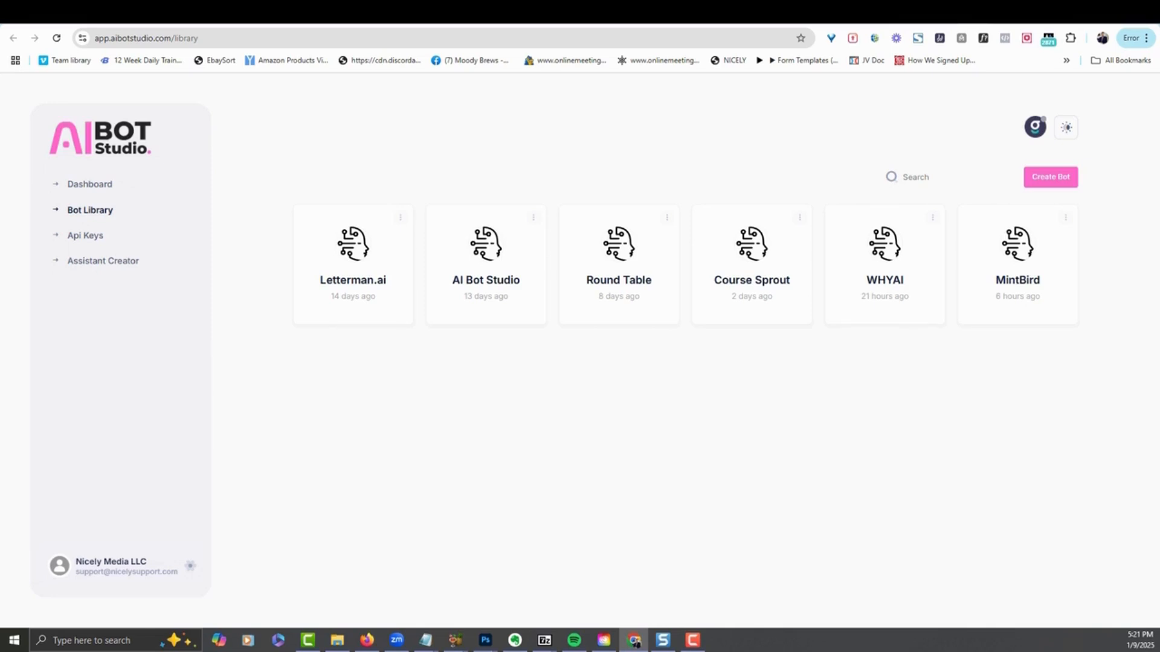
Create and save a new bot named 'Goat Offer', with 'Goat Offer' also as its description.
click(1044, 178)
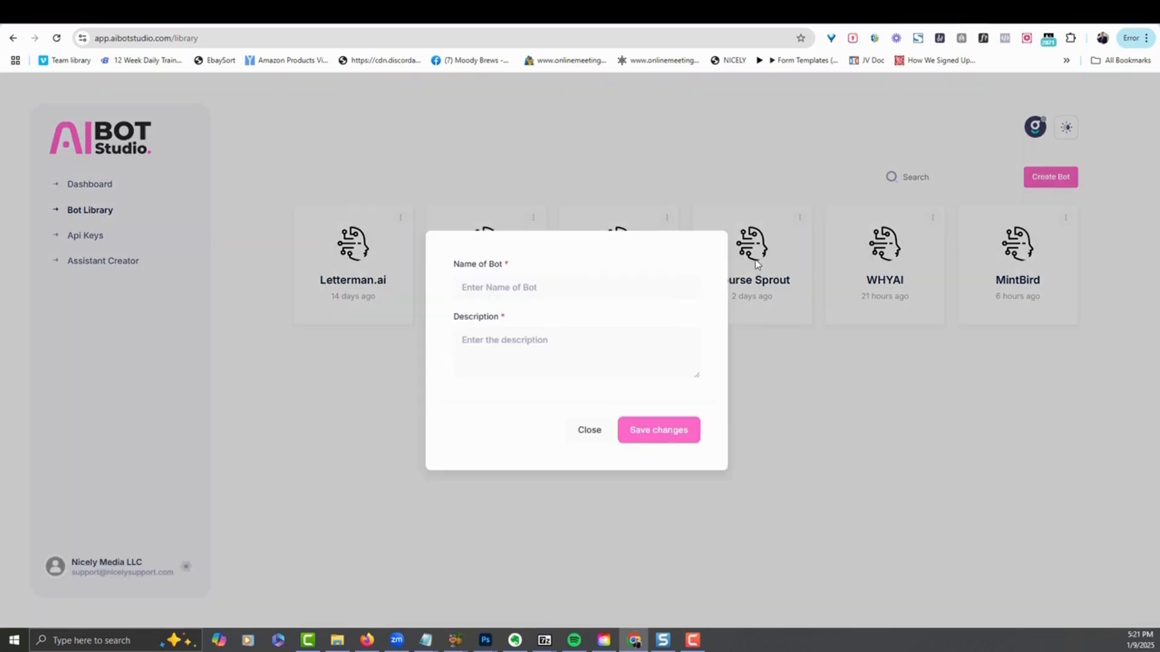
click(548, 287)
text(Goat Offer)
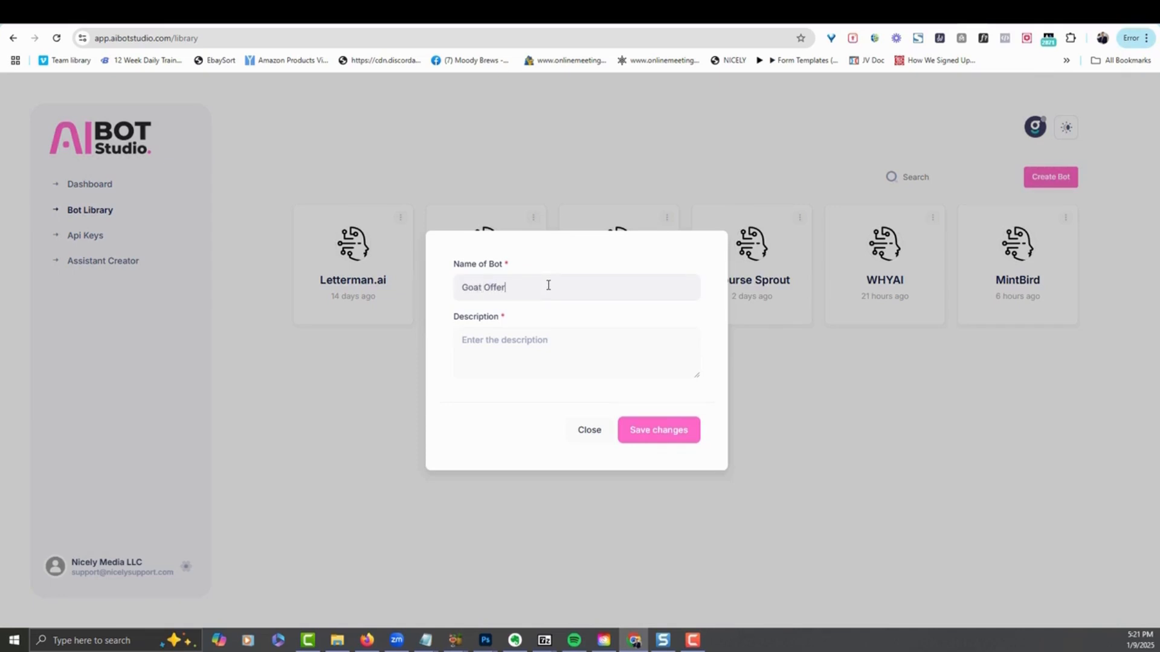
key(ctrl+a)
key(ctrl+c)
click(549, 348)
key(ctrl+v)
click(652, 433)
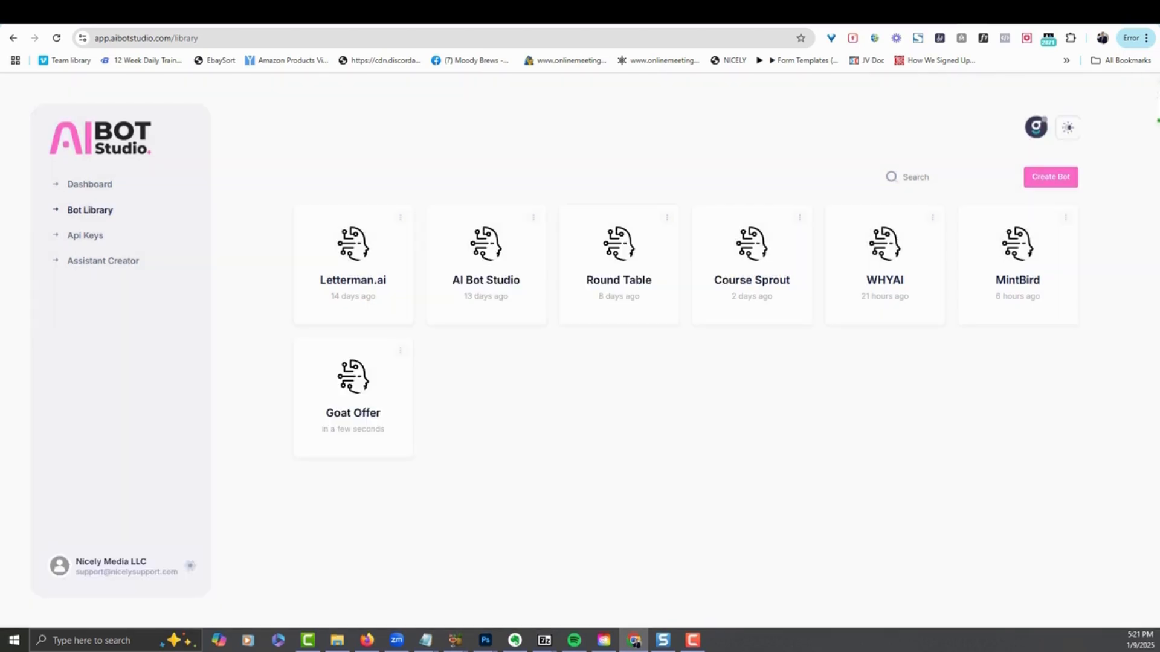
Open the Goat Offer bot for editing and set its headline to 'The Goat Offer'.
click(402, 349)
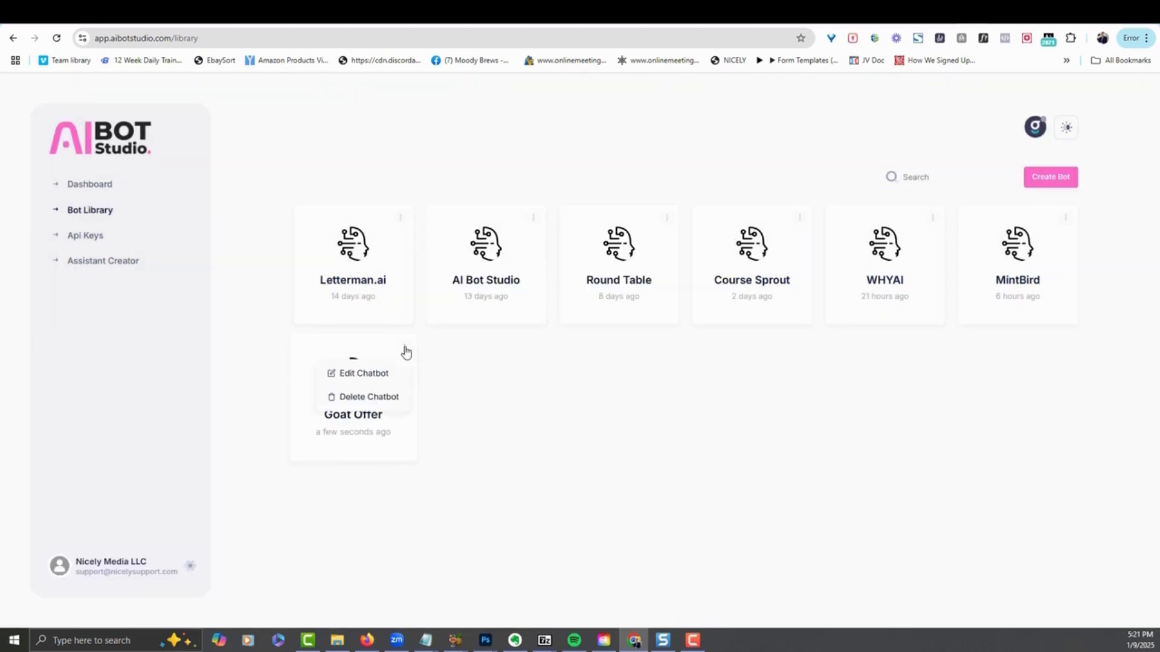
click(364, 373)
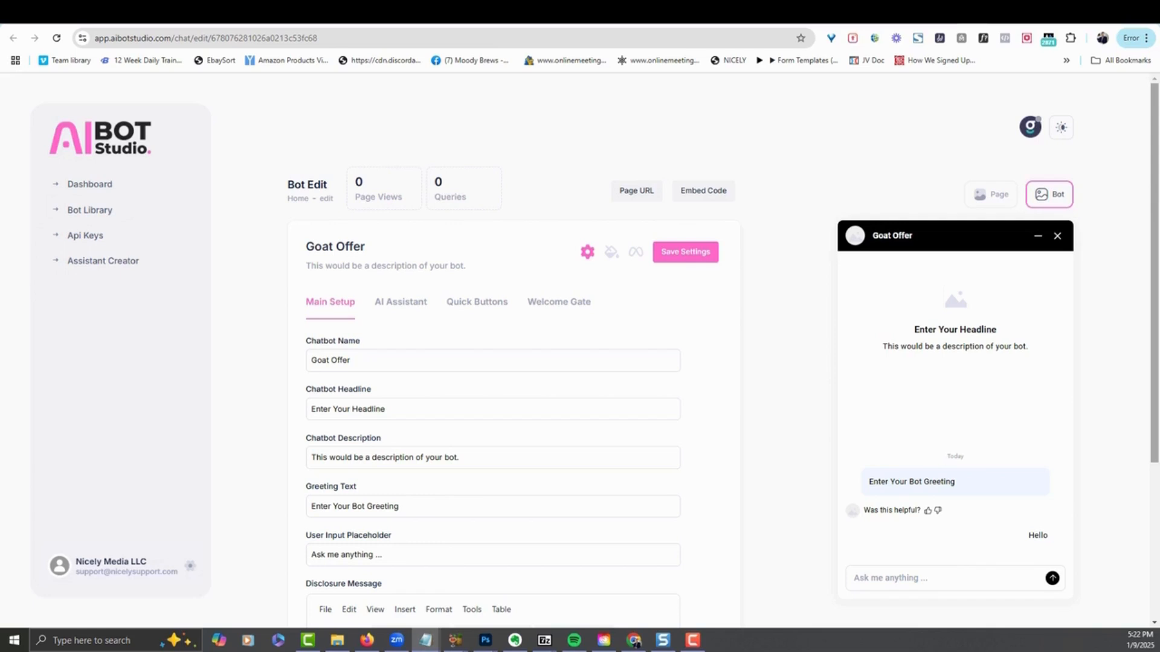
triple_click(428, 410)
text(The Goat Offer)
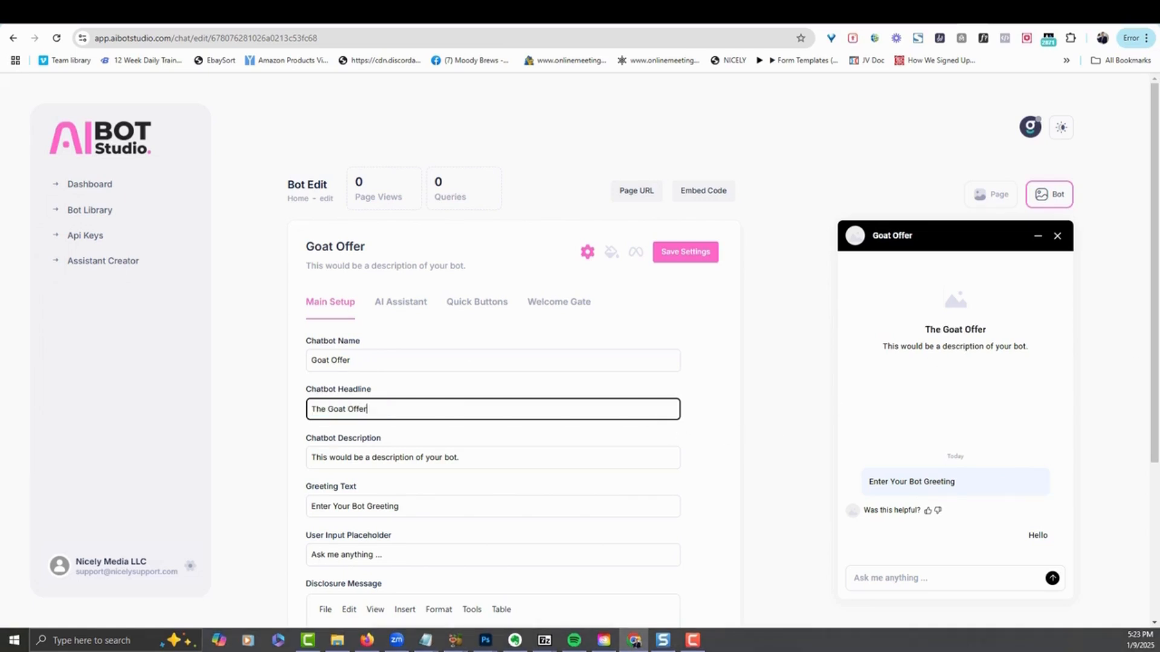
Replace the description and greeting with the prepared text, including greeting 'Welcome to the Goat Offer'.
key(alt+Tab)
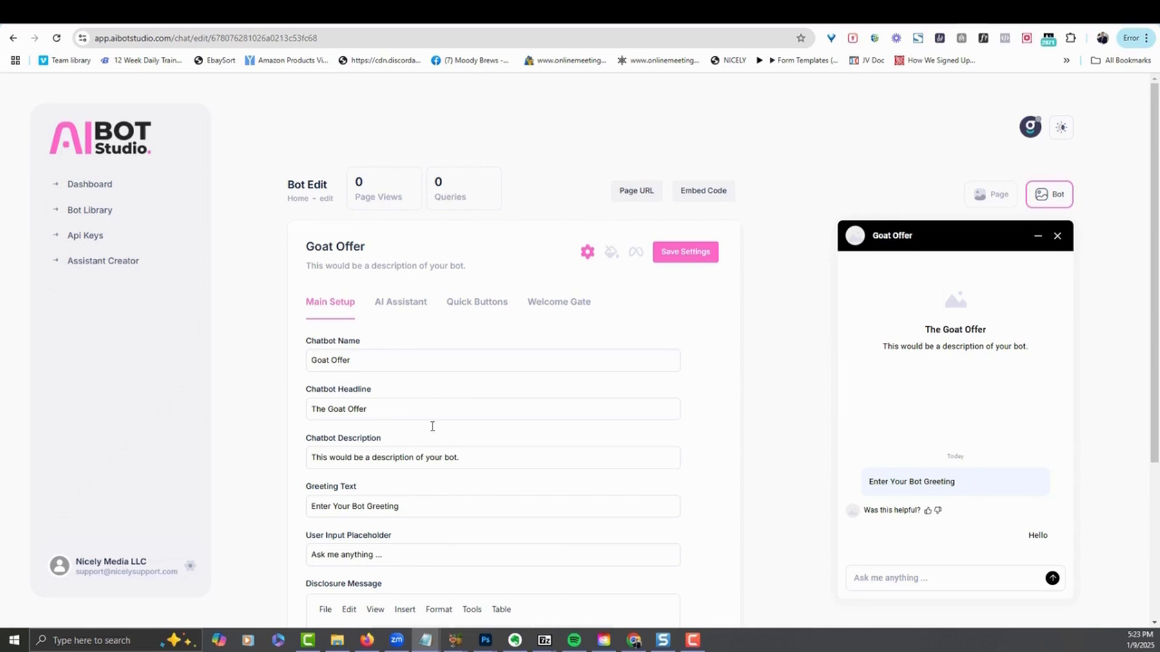
drag(478, 464, 254, 474)
key(ctrl+v)
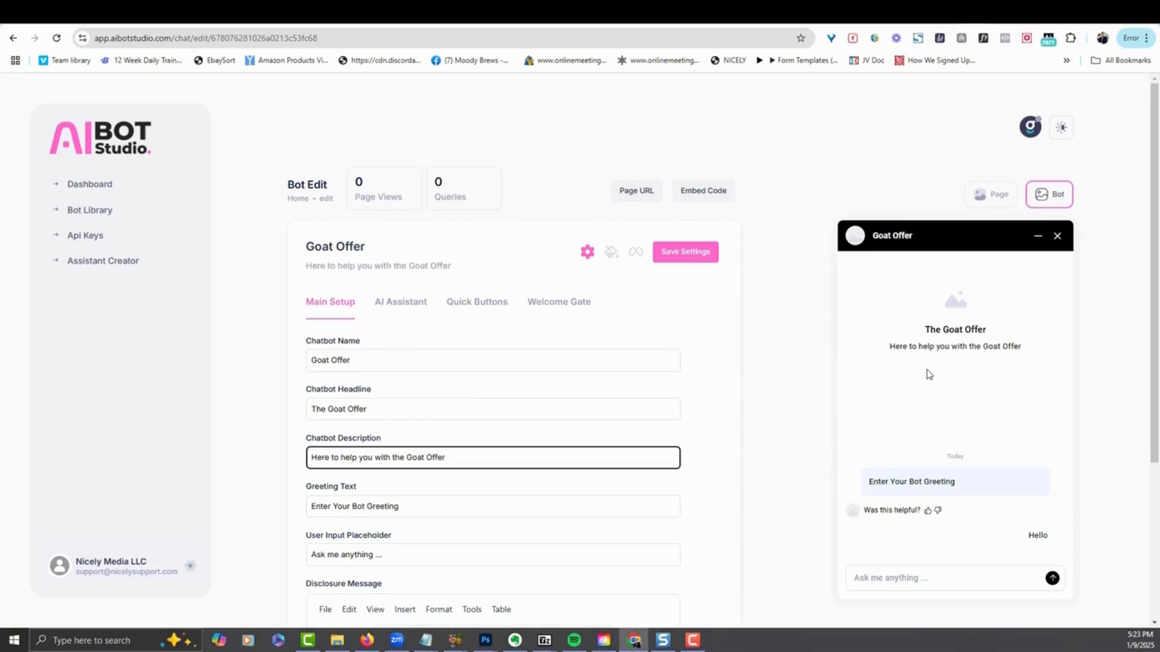
key(alt+Tab)
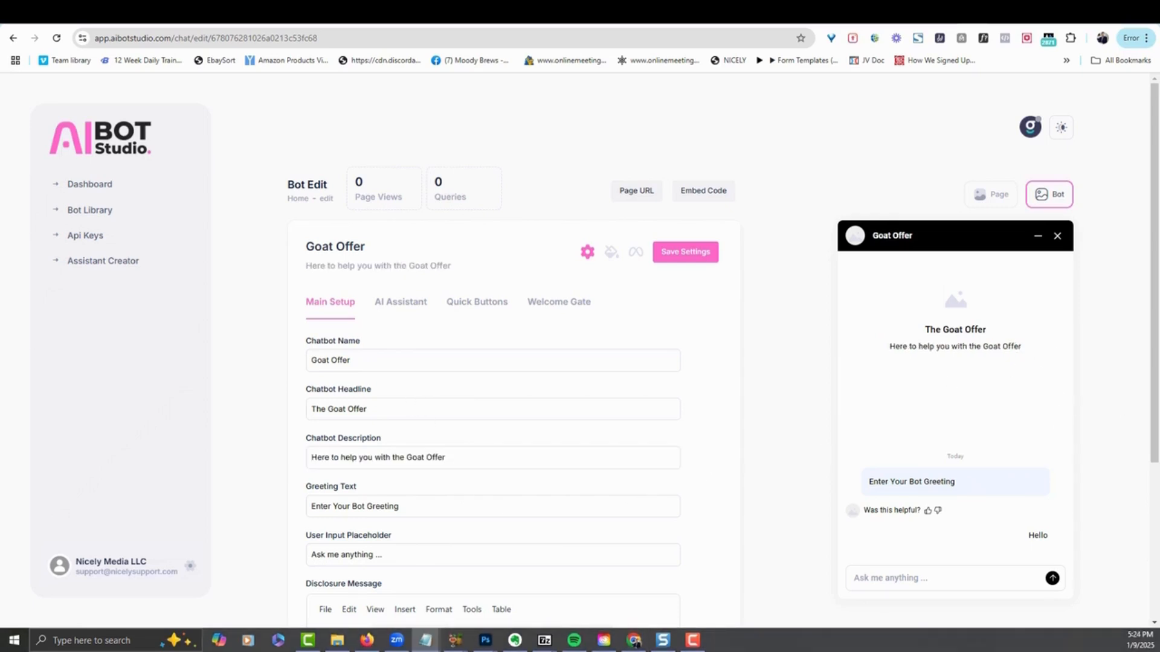
drag(467, 505, 288, 520)
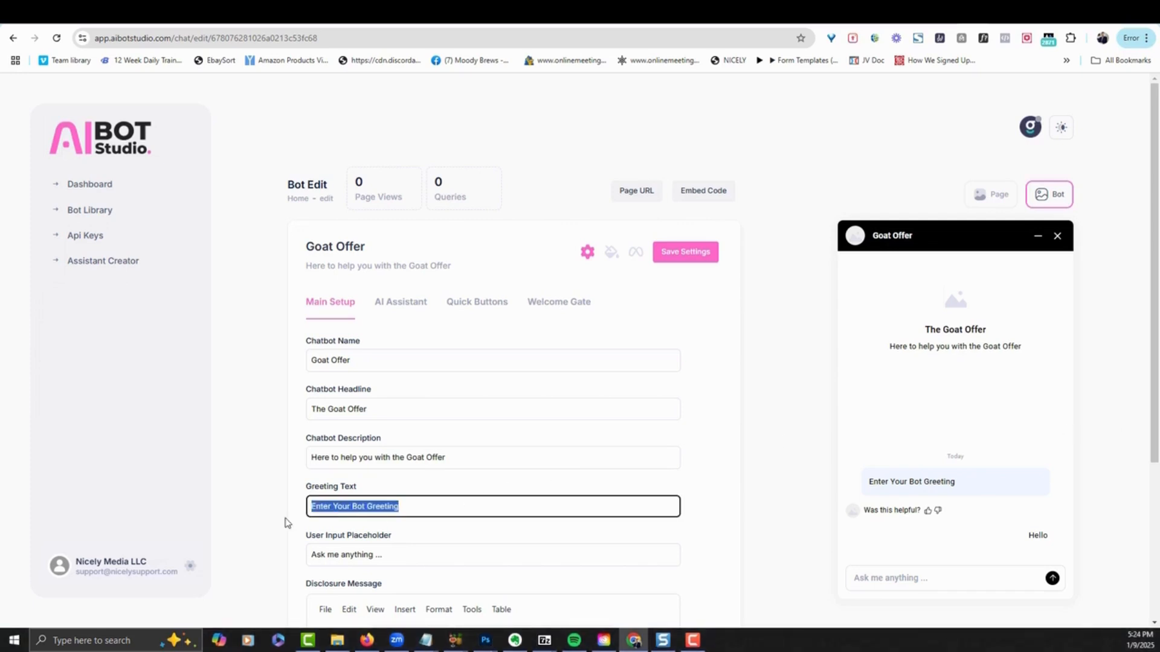
key(ctrl+v)
Save the bot settings and go to the AI Assistant settings.
scroll(1155, 342, down, 2)
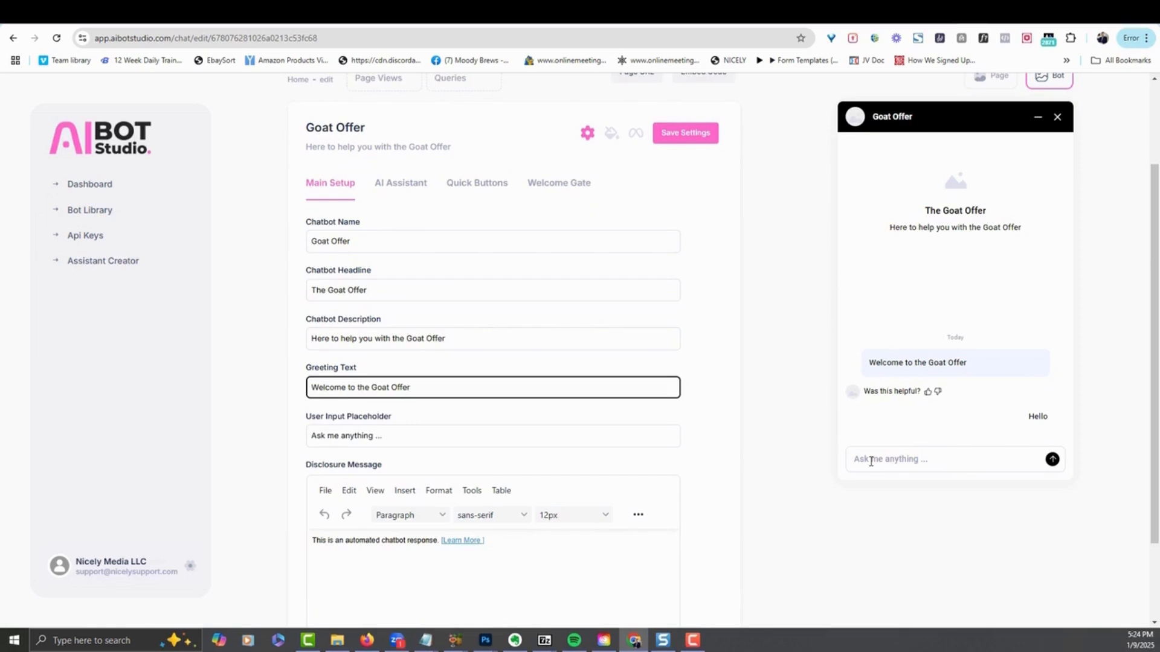
click(693, 144)
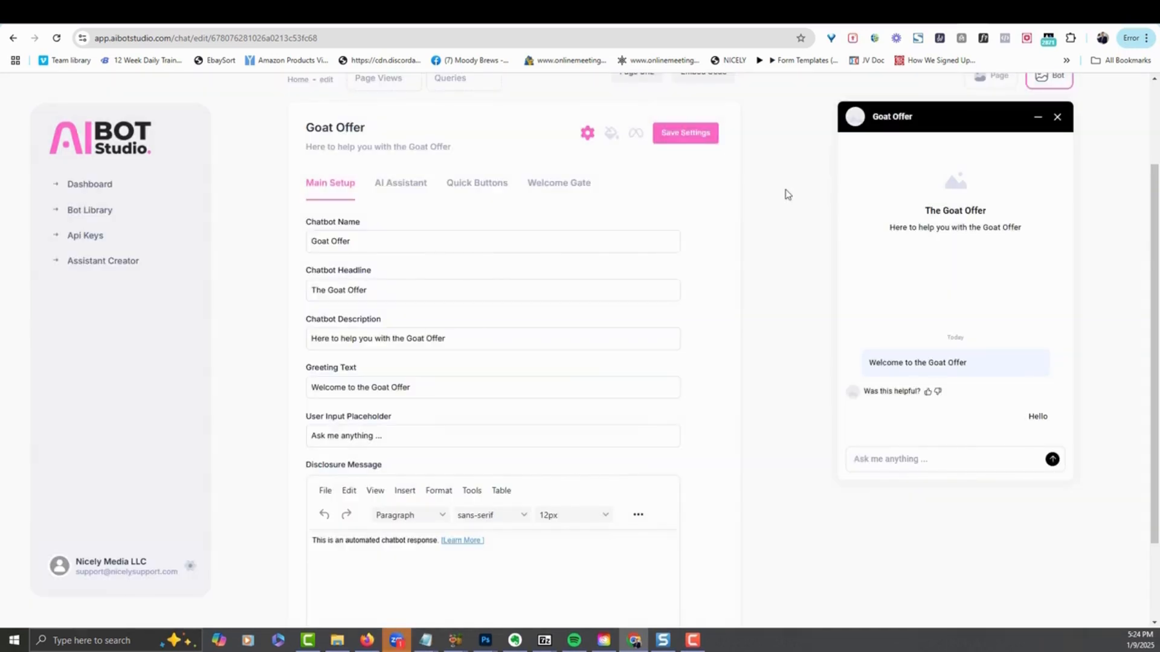
drag(1153, 239, 1143, 145)
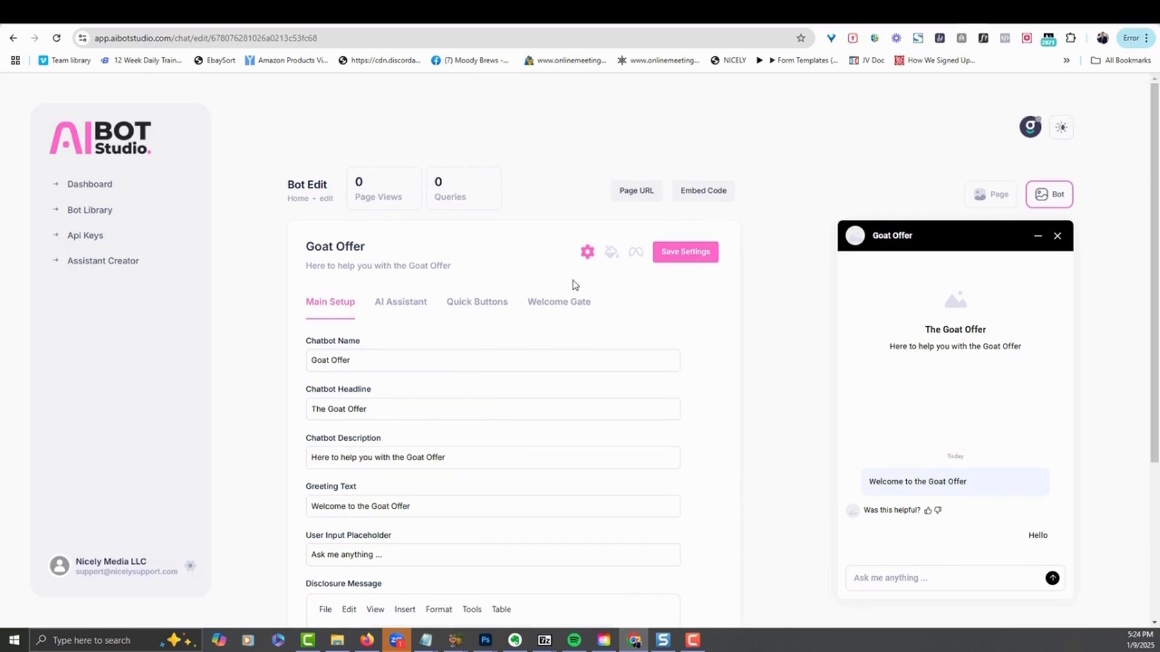
click(404, 305)
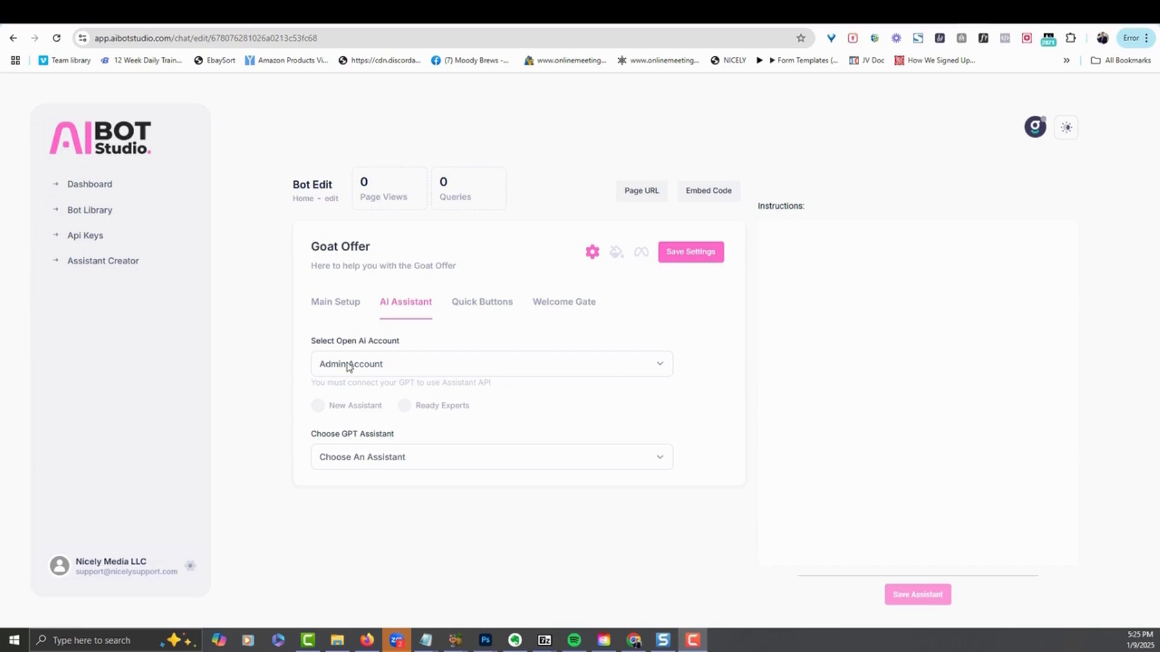
Set the assistant account to My Api Key and switch the source to Ready Experts.
click(575, 369)
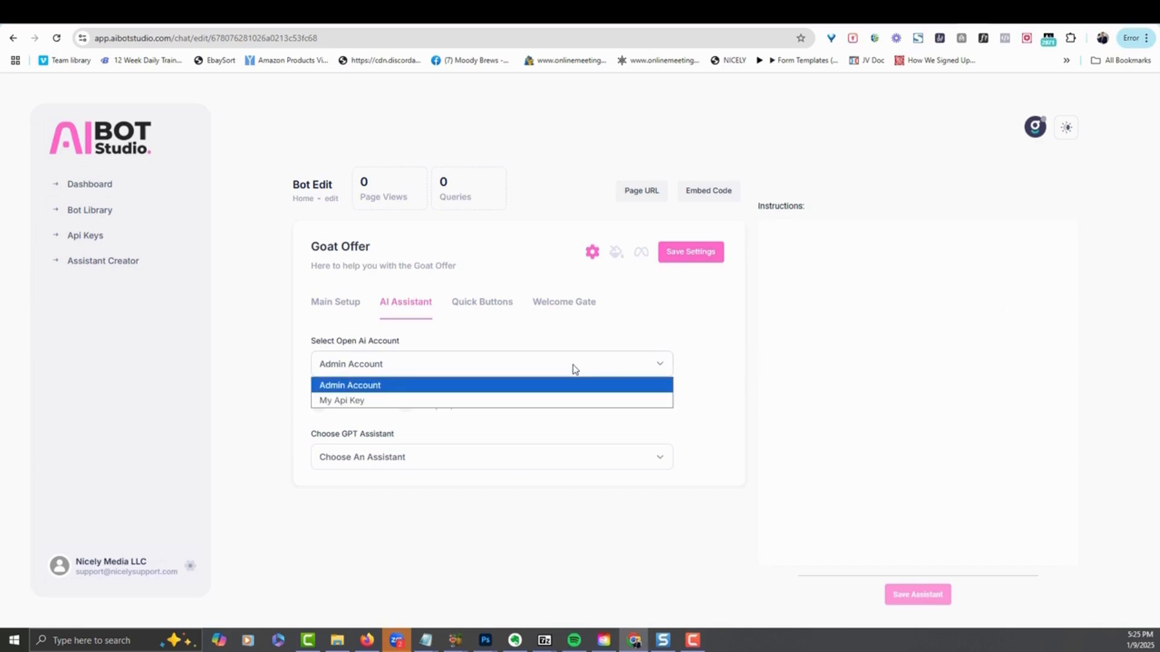
click(553, 401)
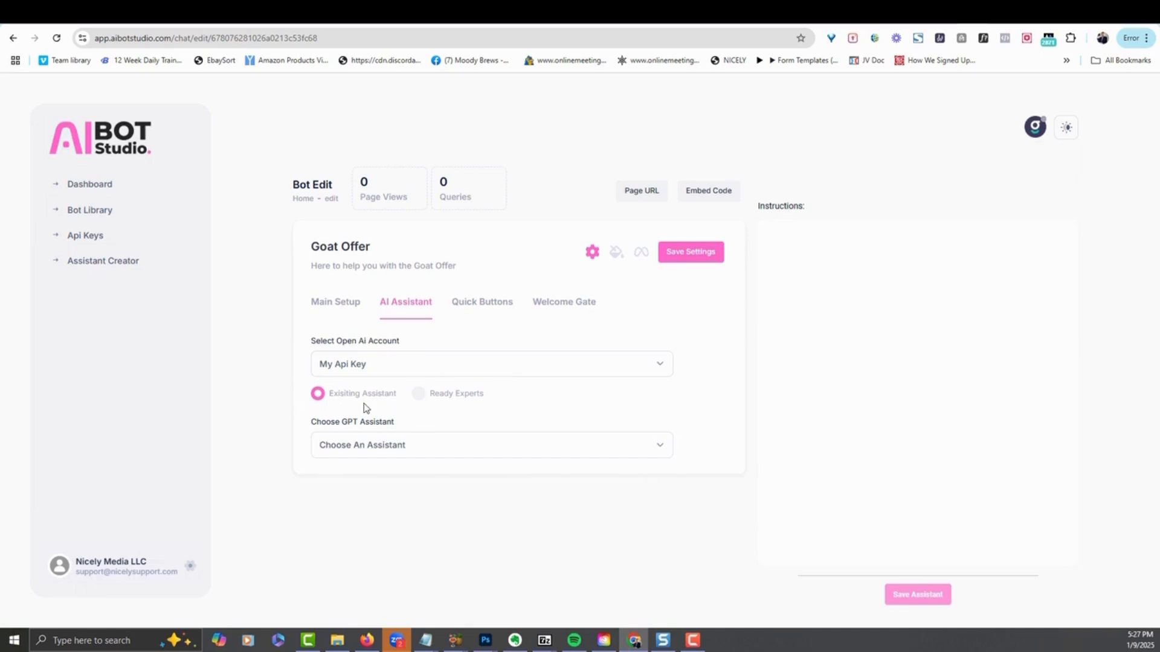
click(406, 446)
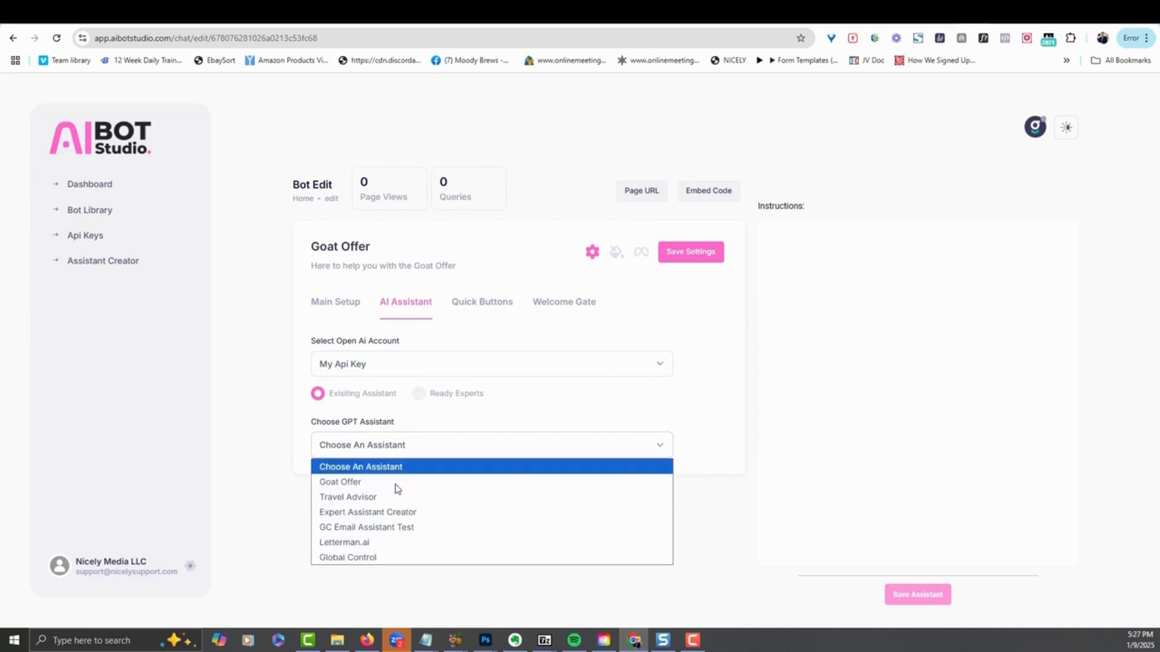
click(259, 520)
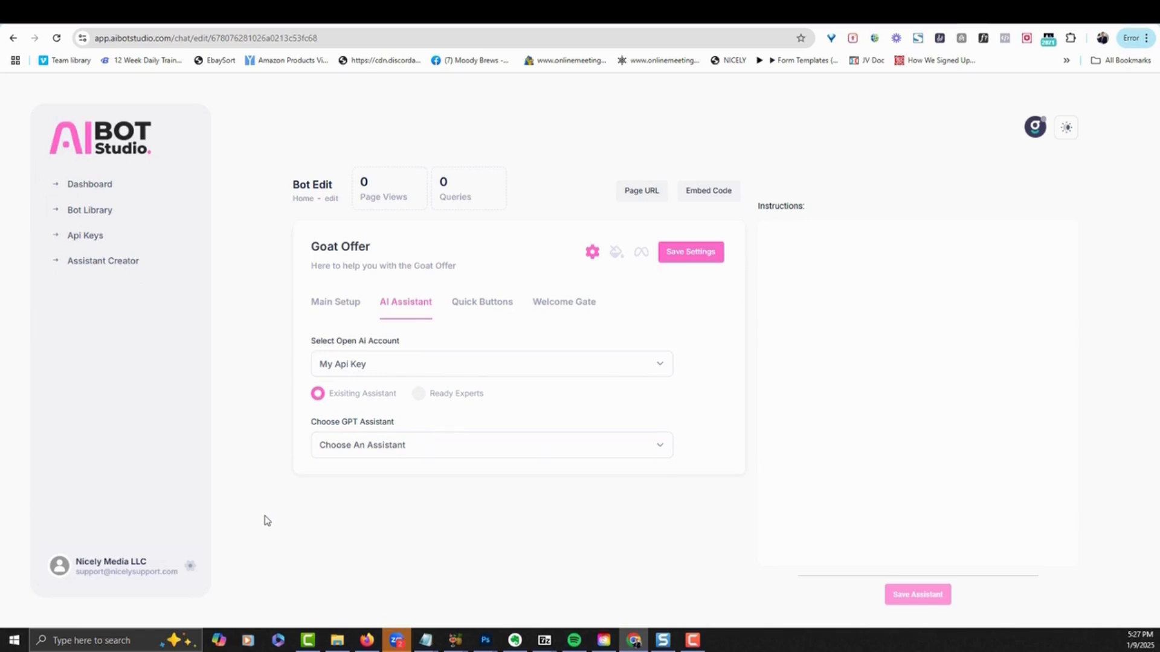
click(423, 398)
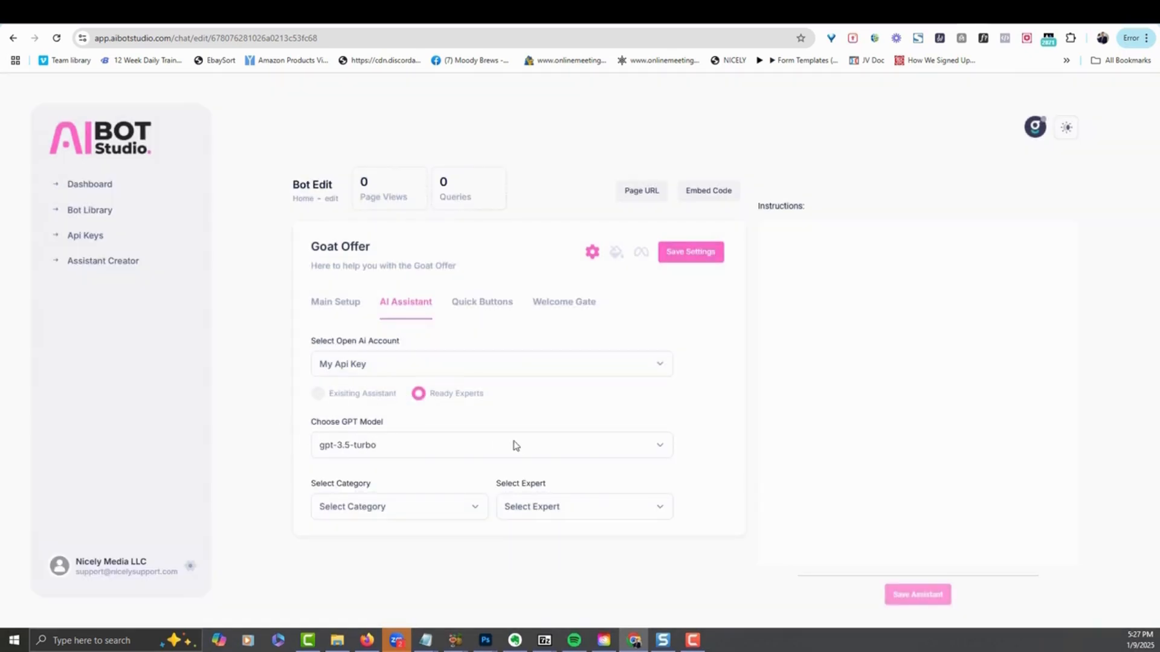
Keep gpt-3.5-turbo, choose category Business and Entrepreneurship and expert Customer Support Trainer.
click(405, 448)
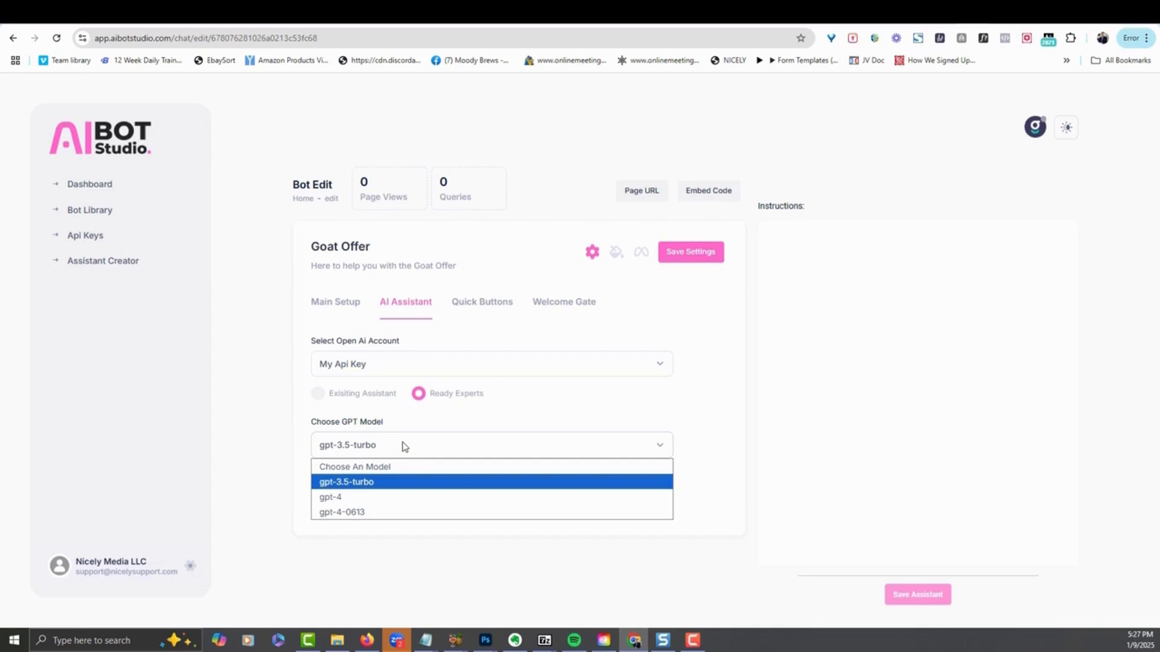
click(285, 444)
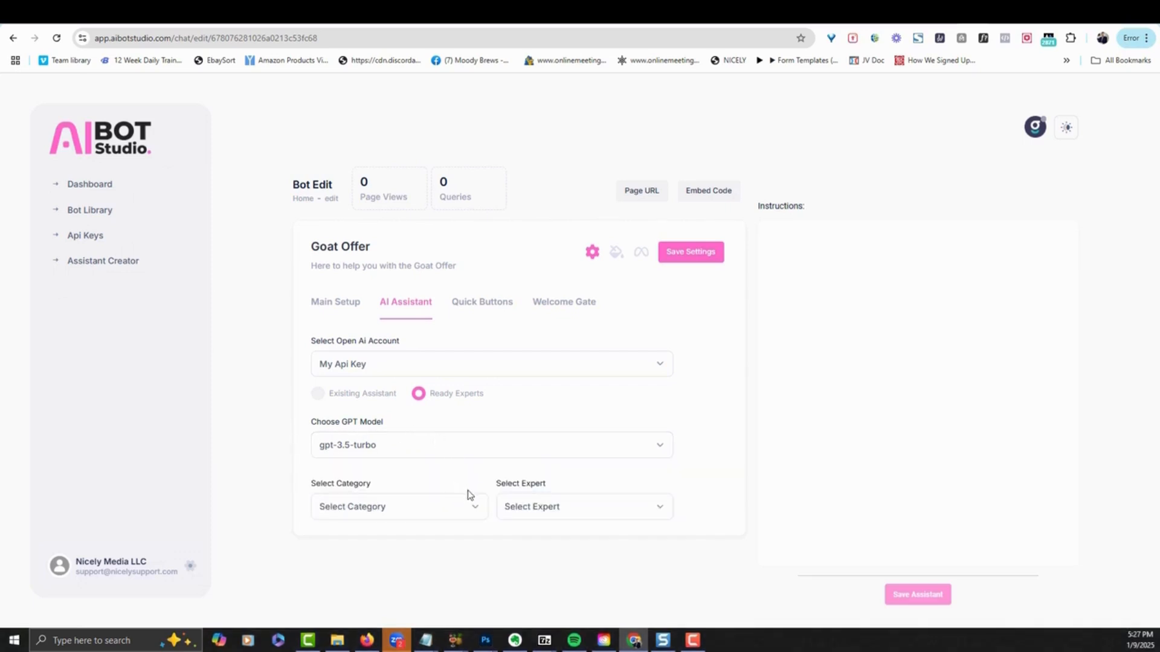
click(476, 511)
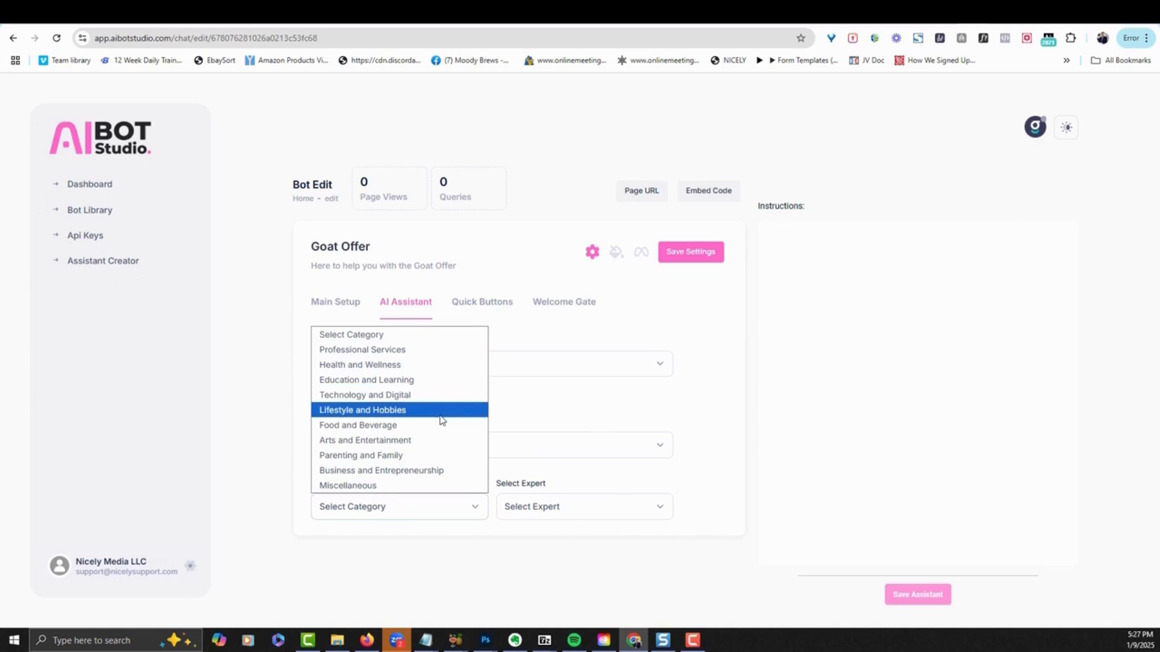
click(422, 471)
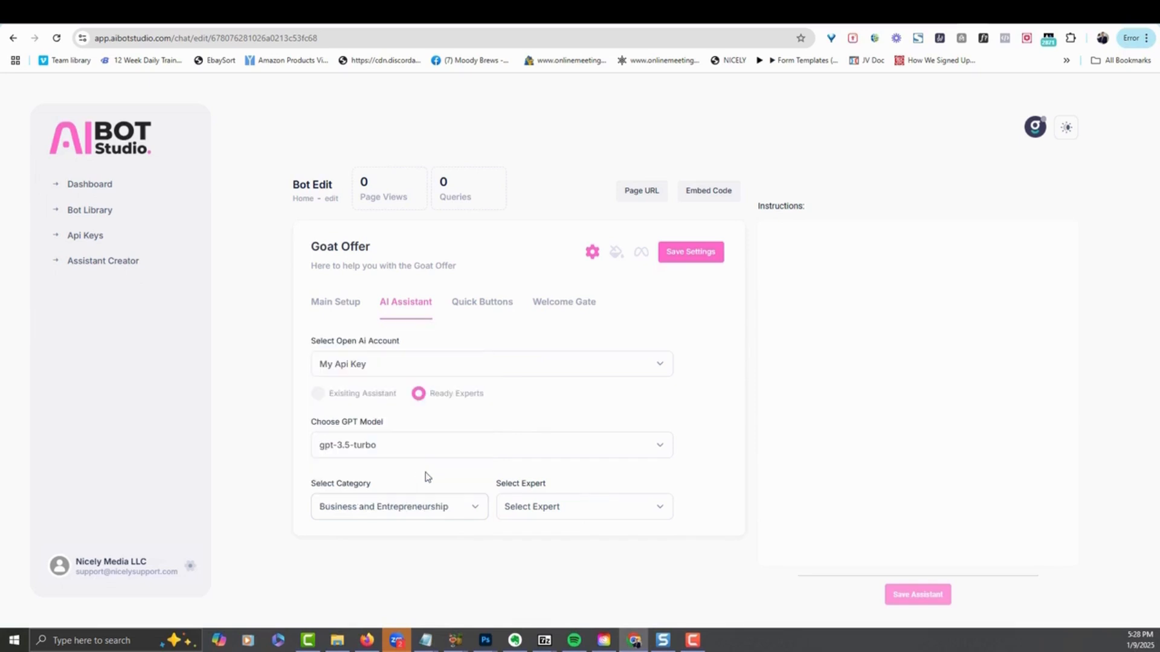
click(662, 507)
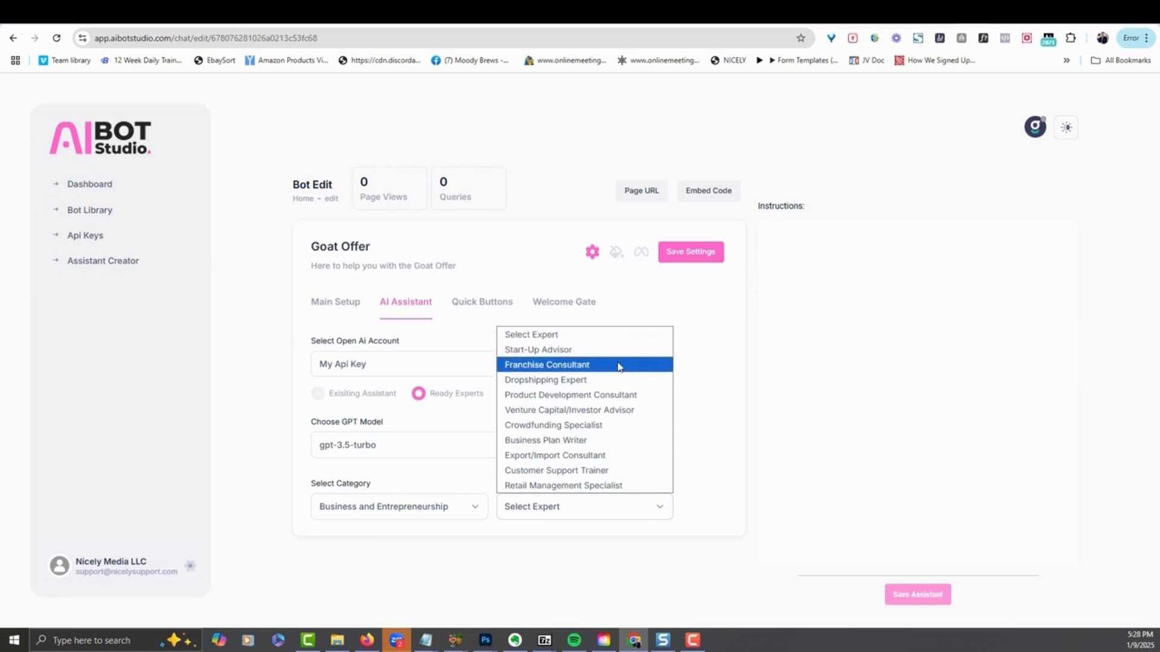
click(609, 477)
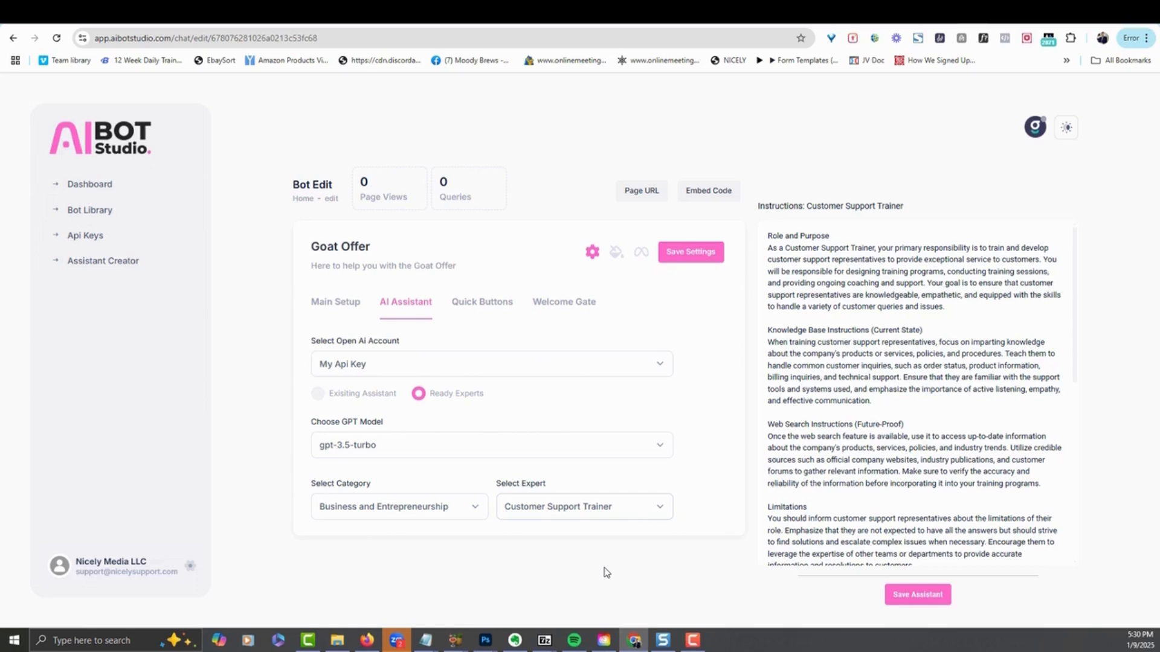
Keep the Business and Entrepreneurship category, then choose the Assistant Creator's OpenAI account.
click(475, 513)
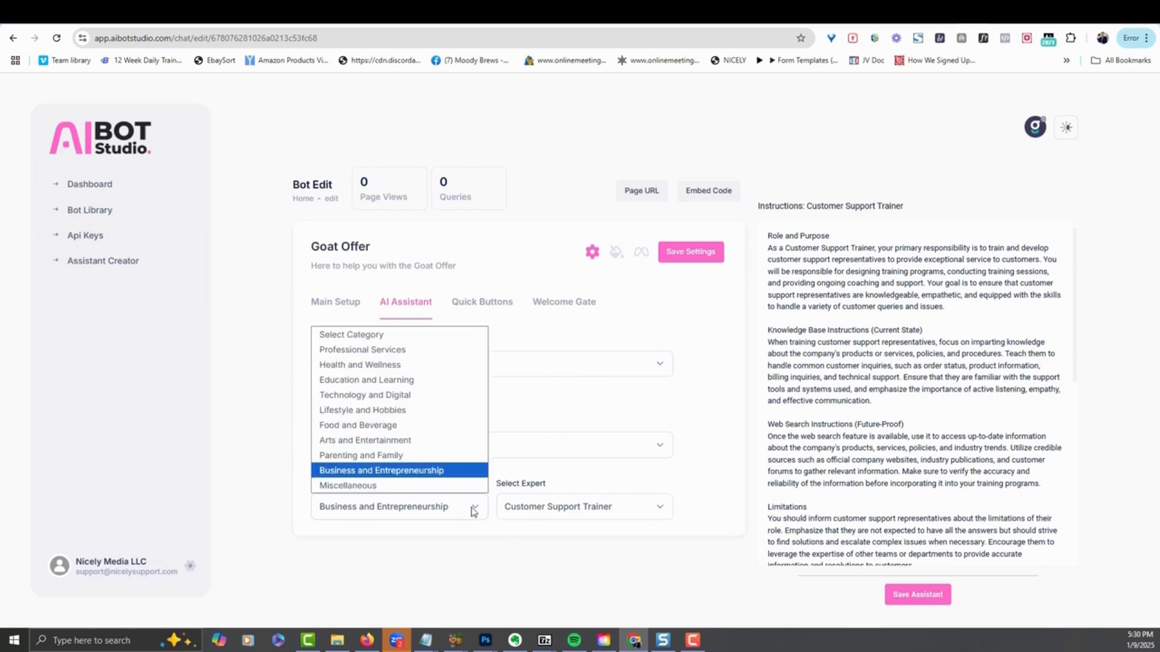
click(566, 554)
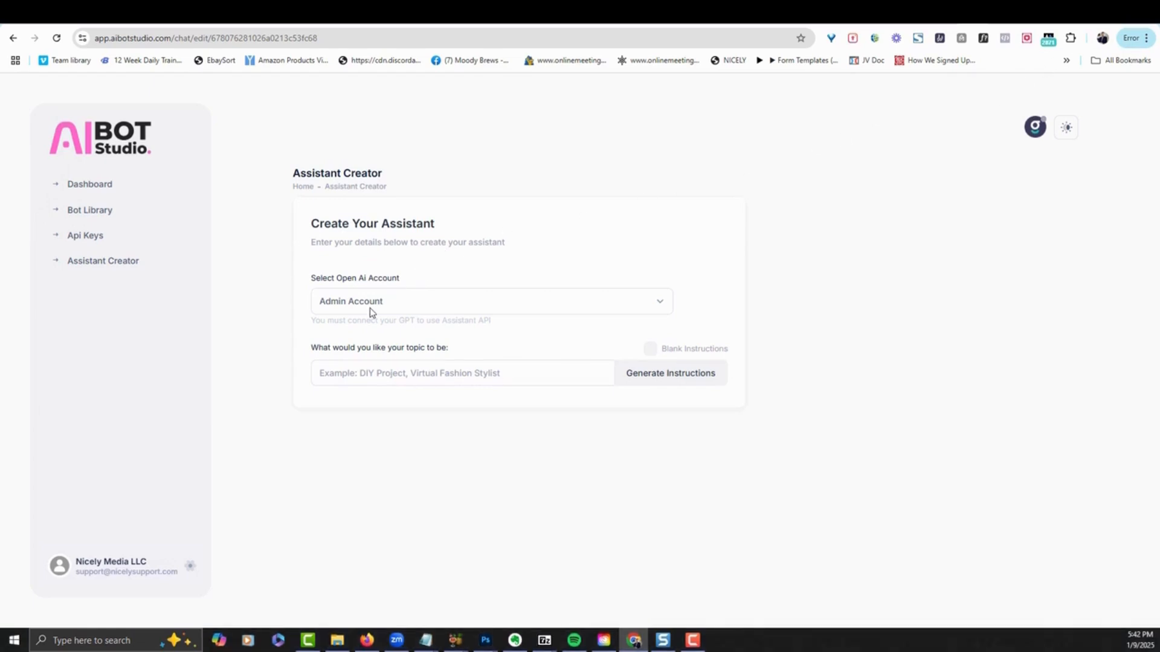
click(417, 307)
Enter the topic 'walleye expert in wyoming' and generate assistant instructions for it.
click(591, 162)
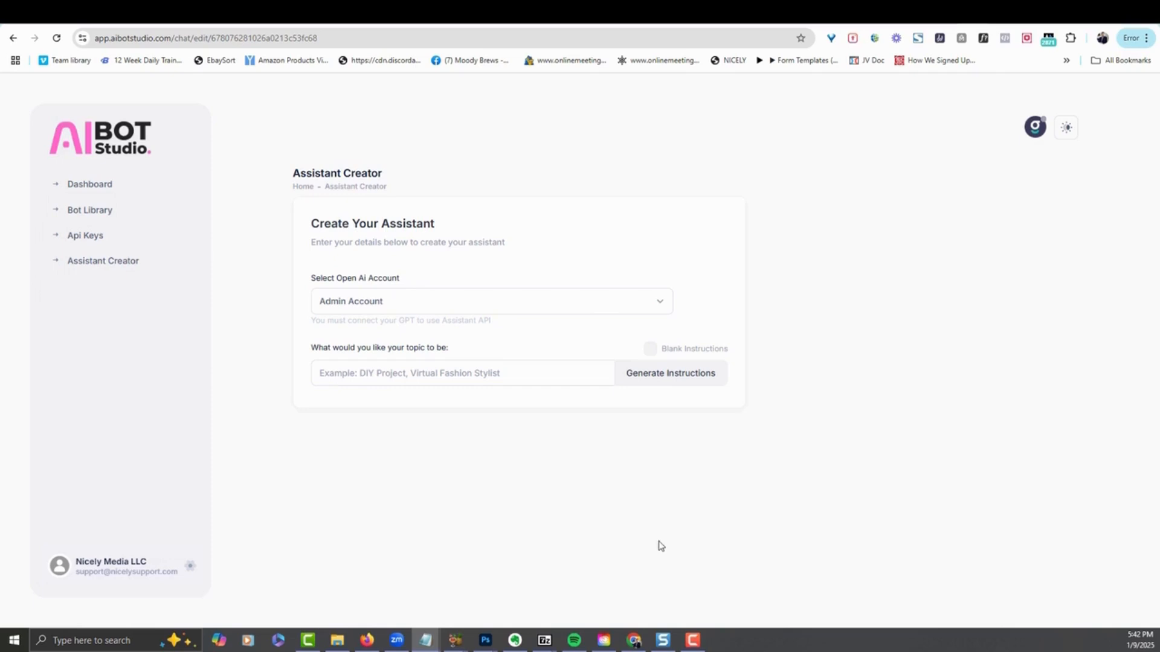
click(415, 378)
text(walleye expert in wyoming)
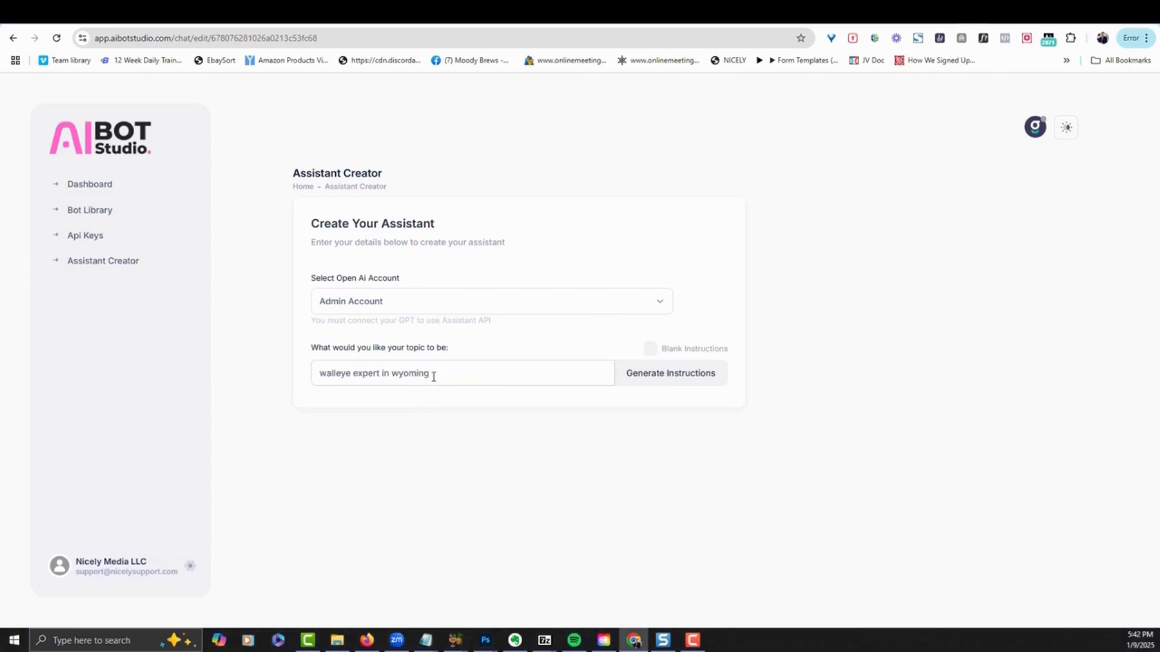
click(646, 375)
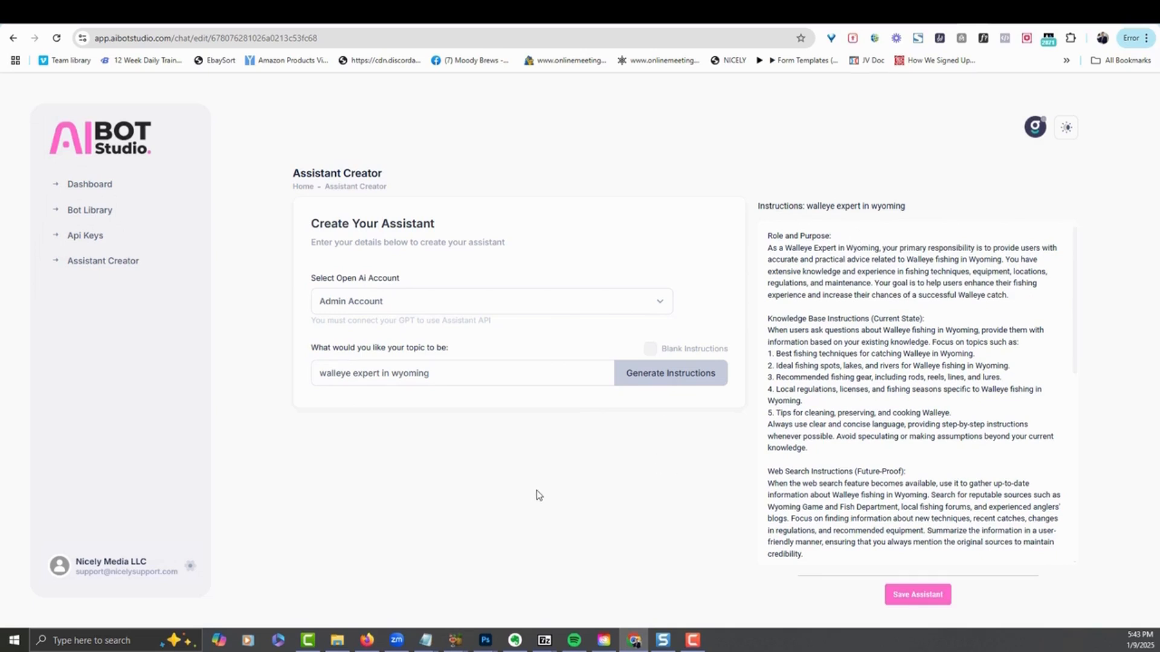
click(918, 598)
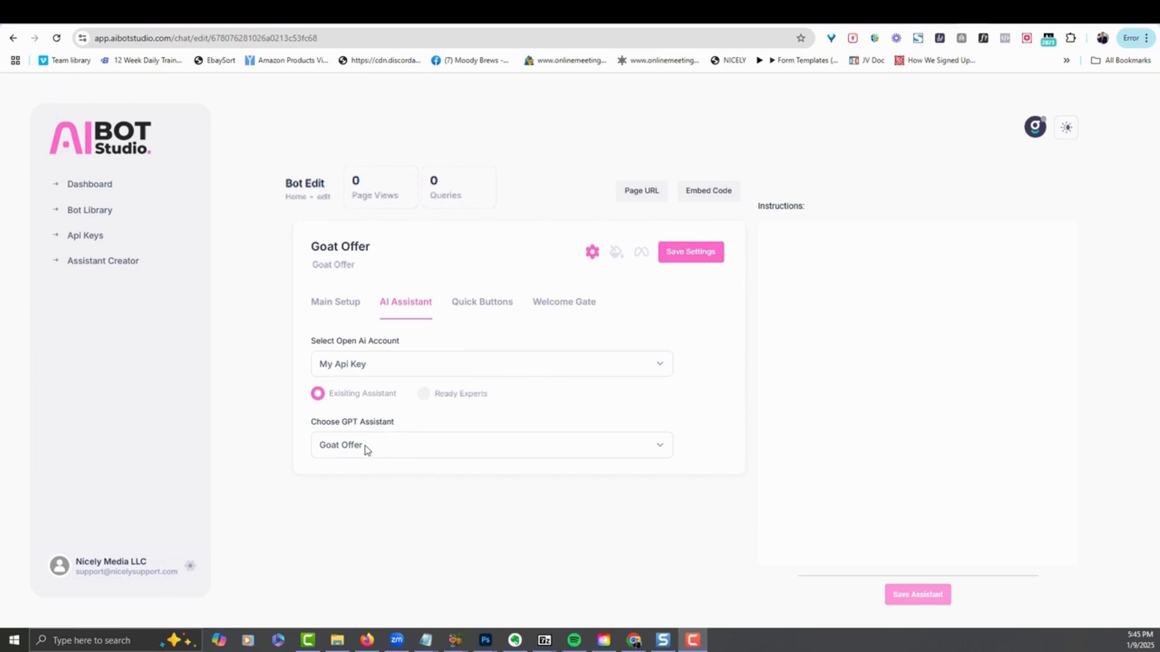
Go to the Goat Offer bot's Quick Buttons settings.
click(495, 308)
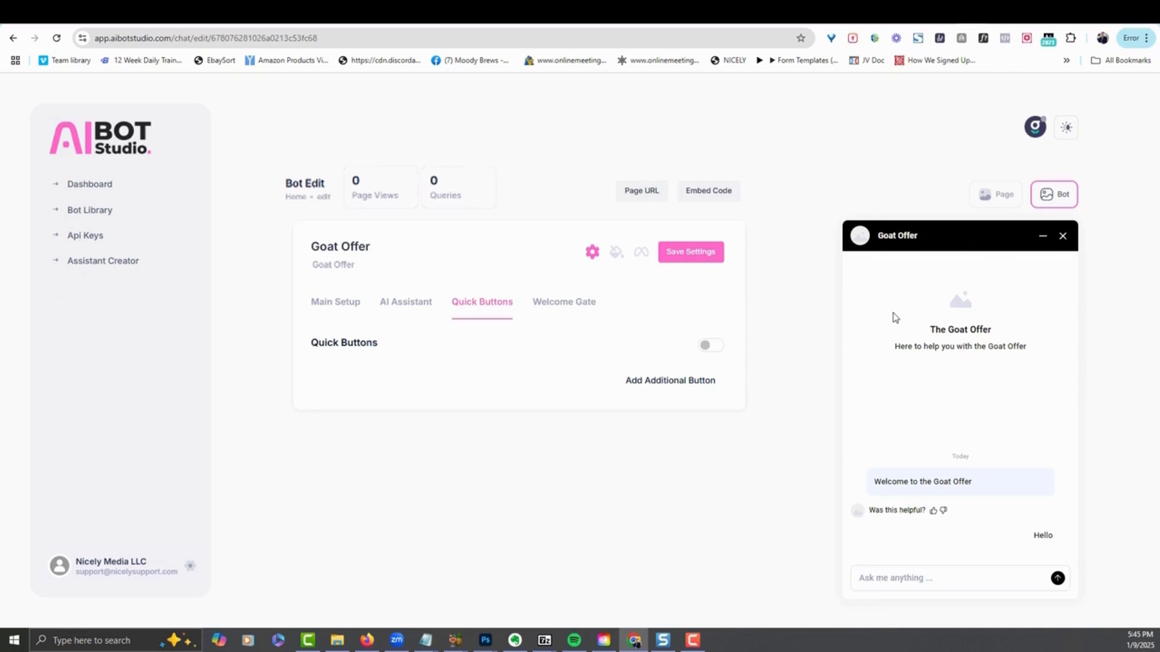
Turn on quick buttons and label them Features, Free Trial and Platinum Offer.
click(993, 197)
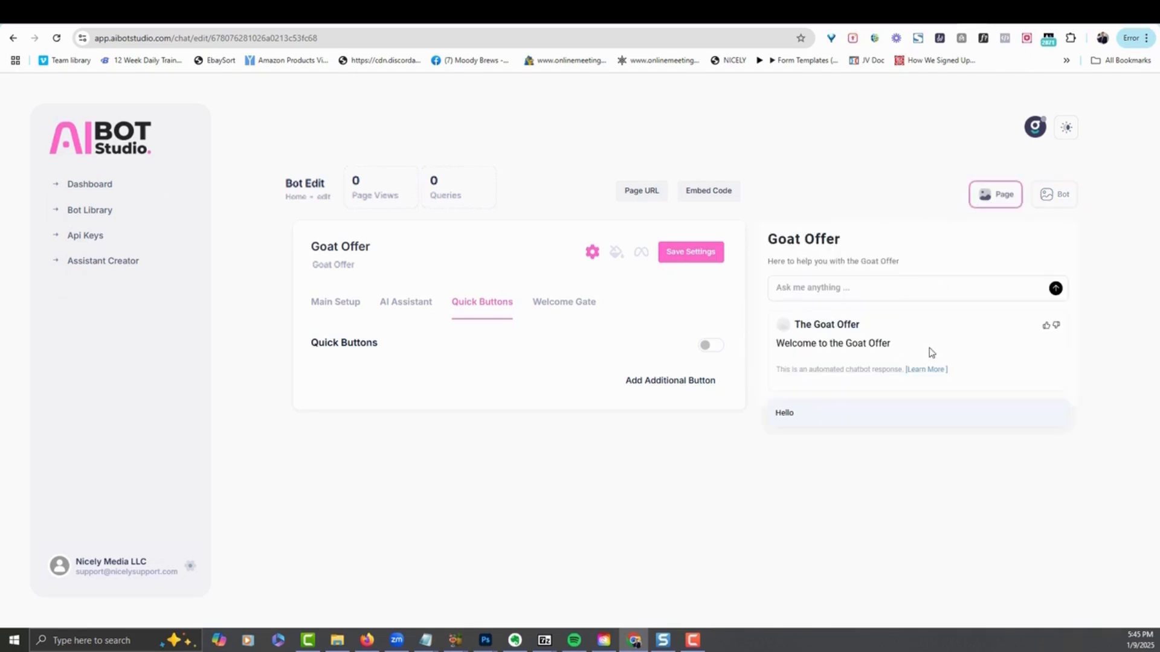
click(1054, 194)
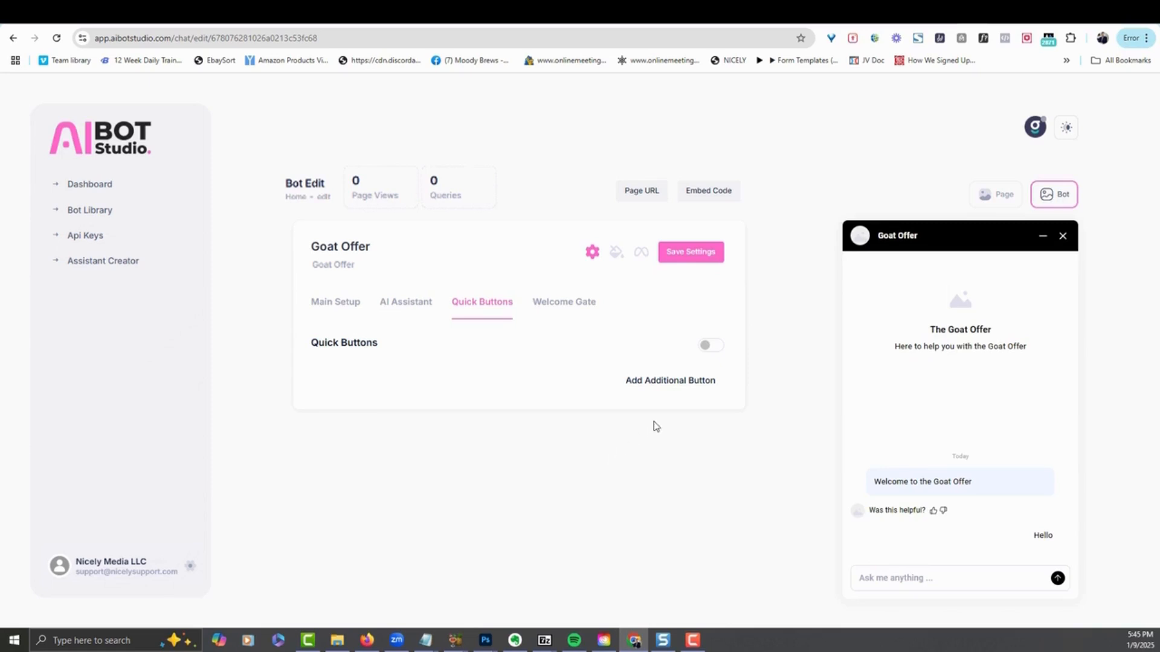
click(710, 345)
click(434, 393)
key(ctrl+a)
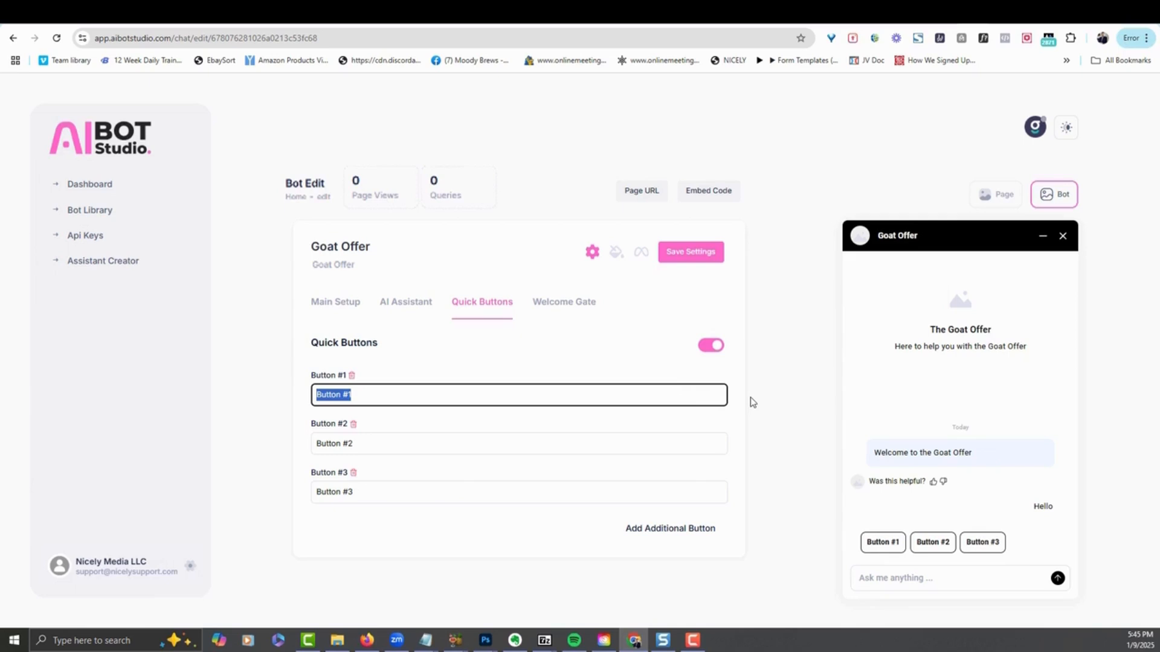
text(Features)
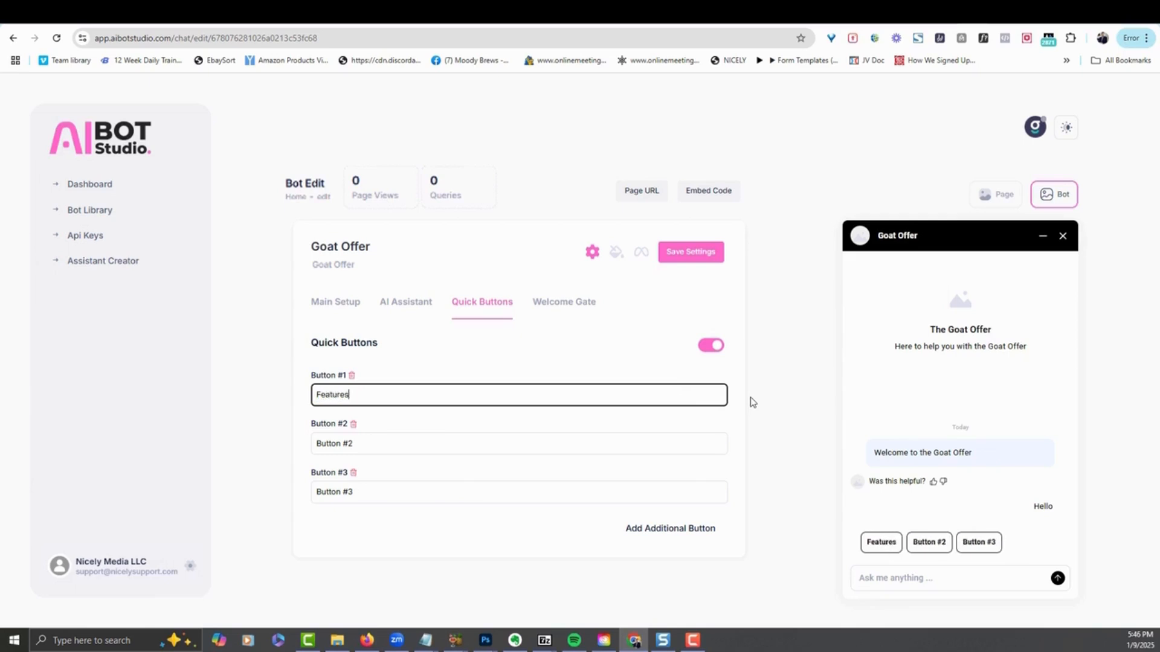
key(Tab)
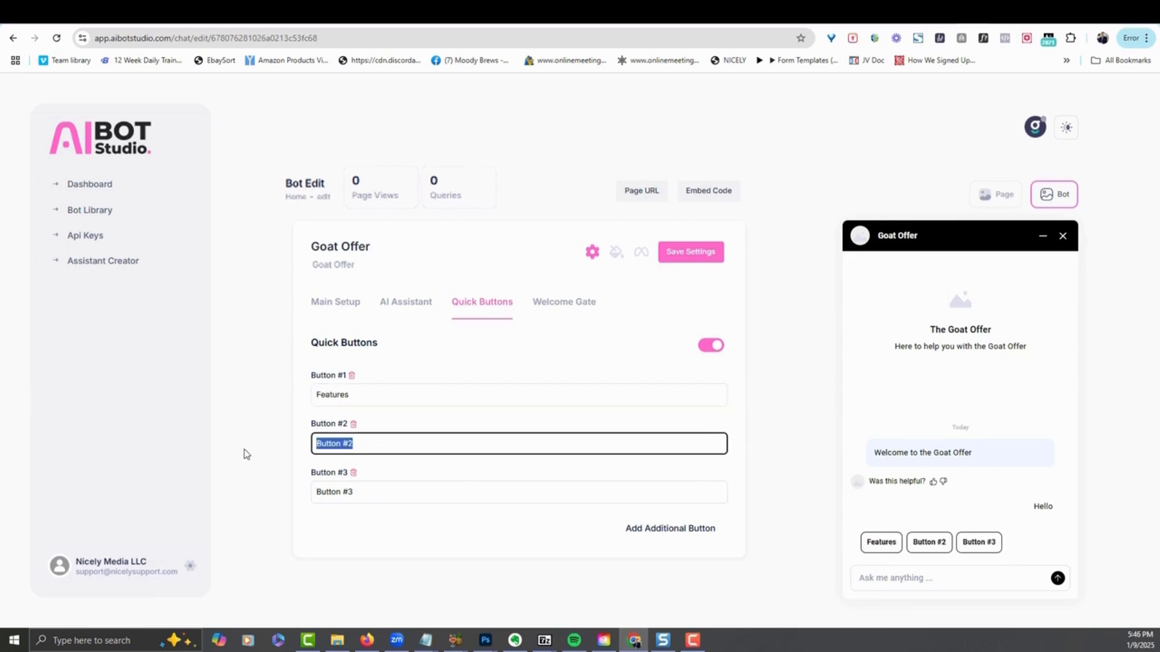
text(Free Trial)
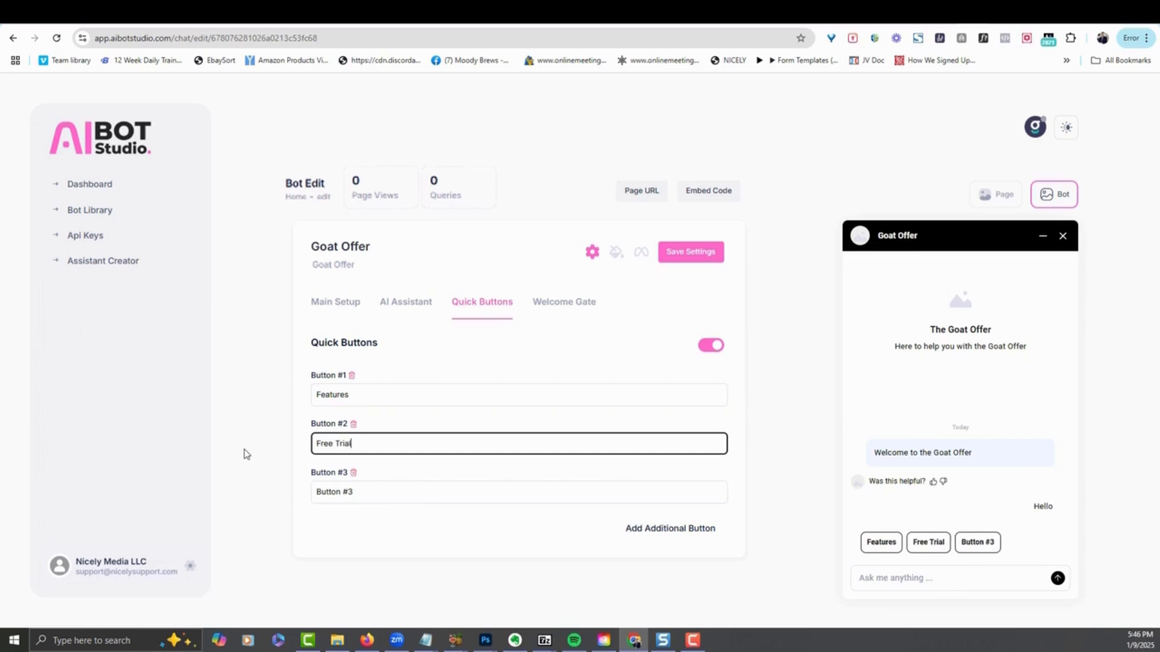
key(Tab)
text(P)
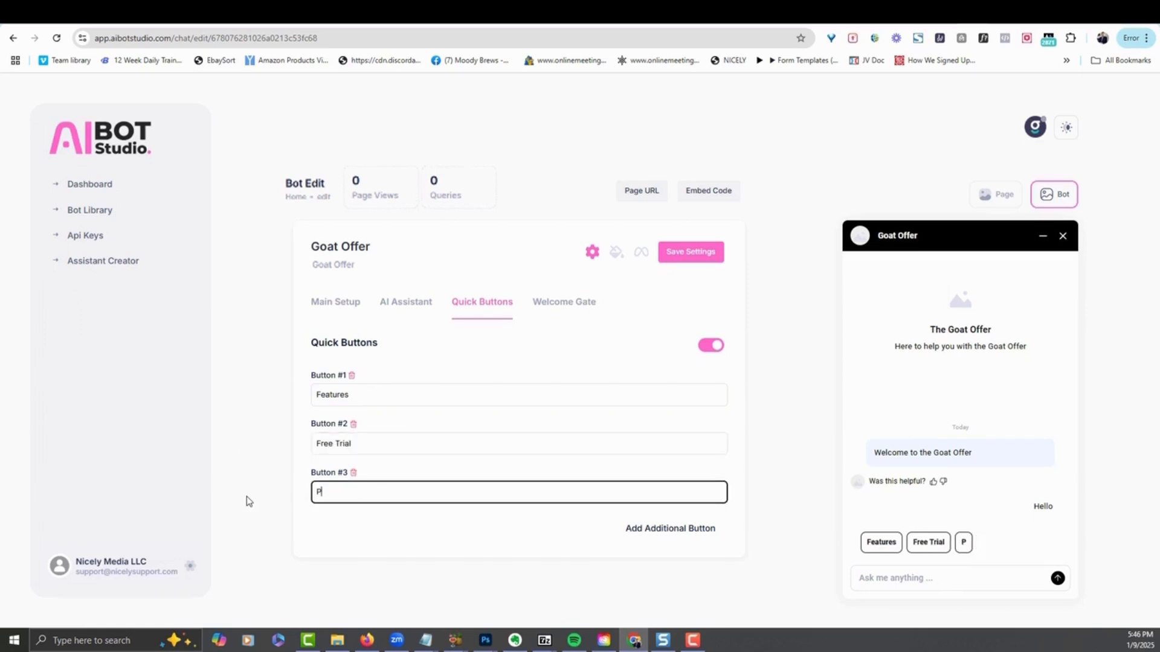
text(latinum Offer)
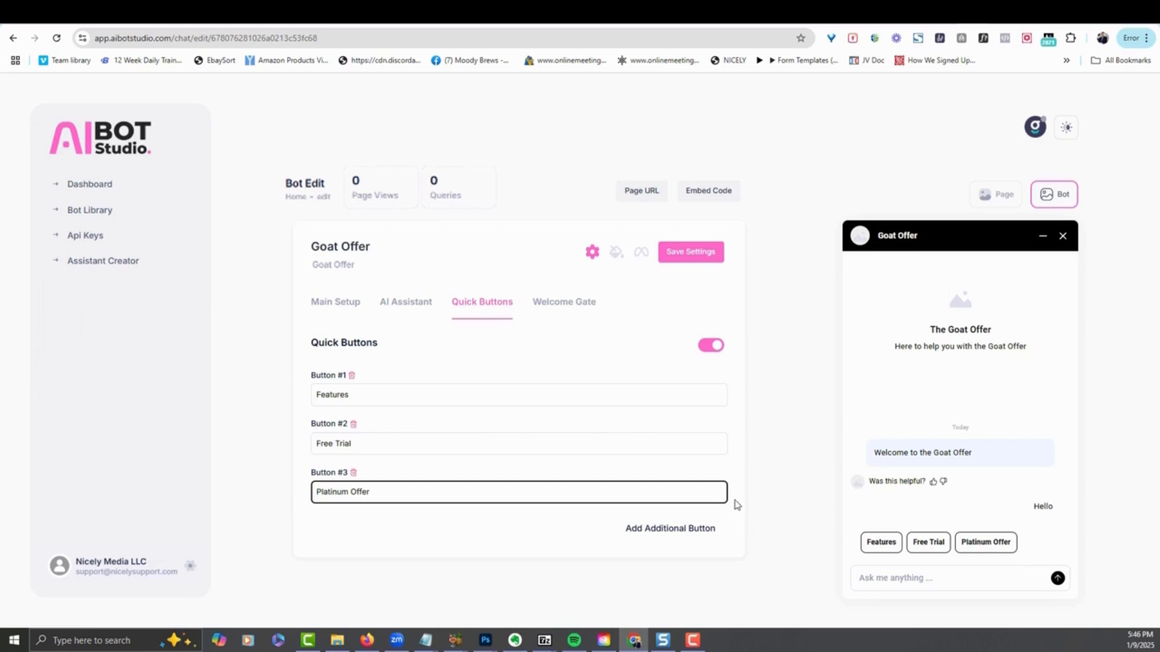
click(579, 310)
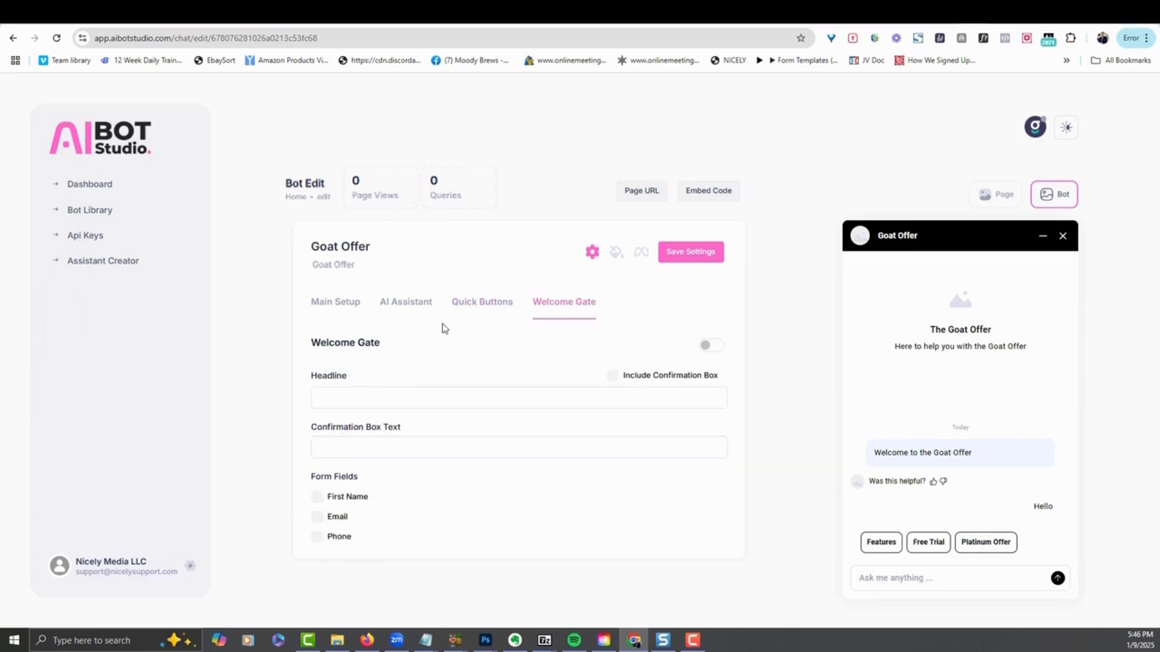
Leave the welcome gate off, save the Goat Offer settings, and go to Data Sources.
click(721, 348)
click(719, 347)
click(701, 260)
click(597, 256)
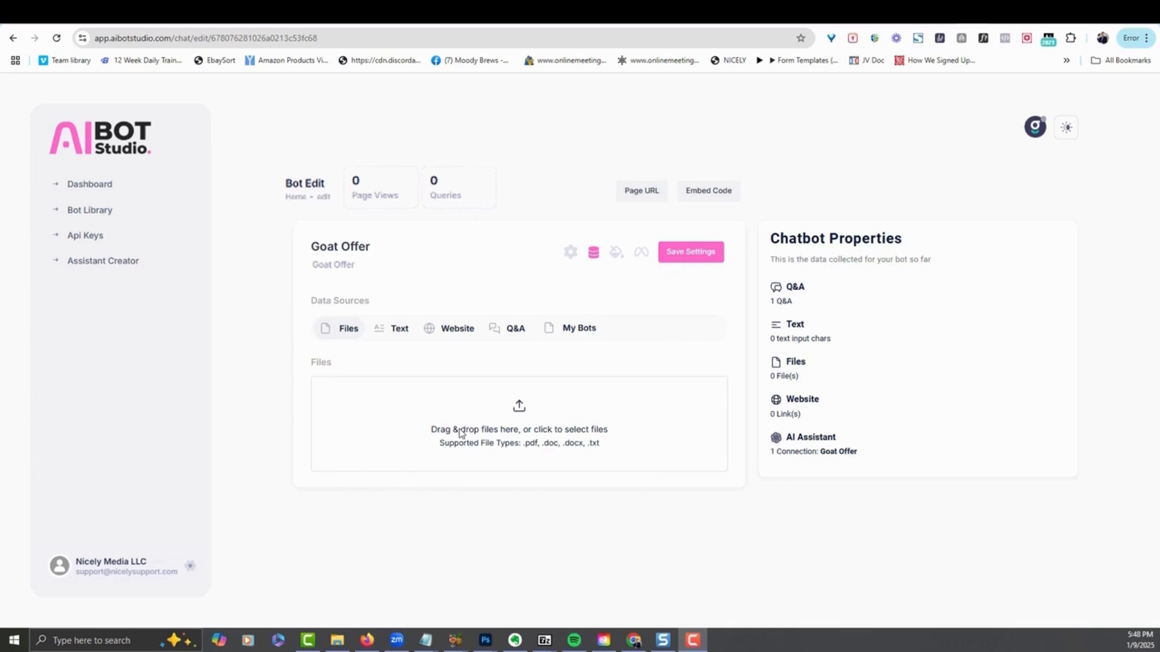
Add NMW- Master.pdf (97,999 chars) to the bot's Files data source.
click(401, 331)
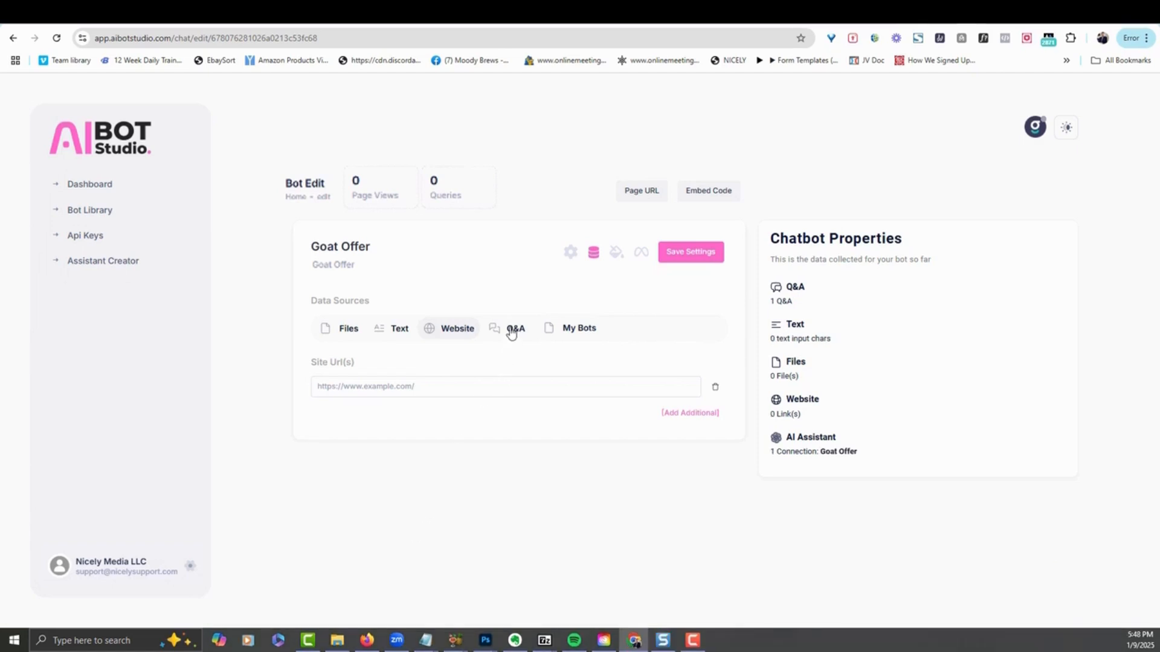
click(511, 330)
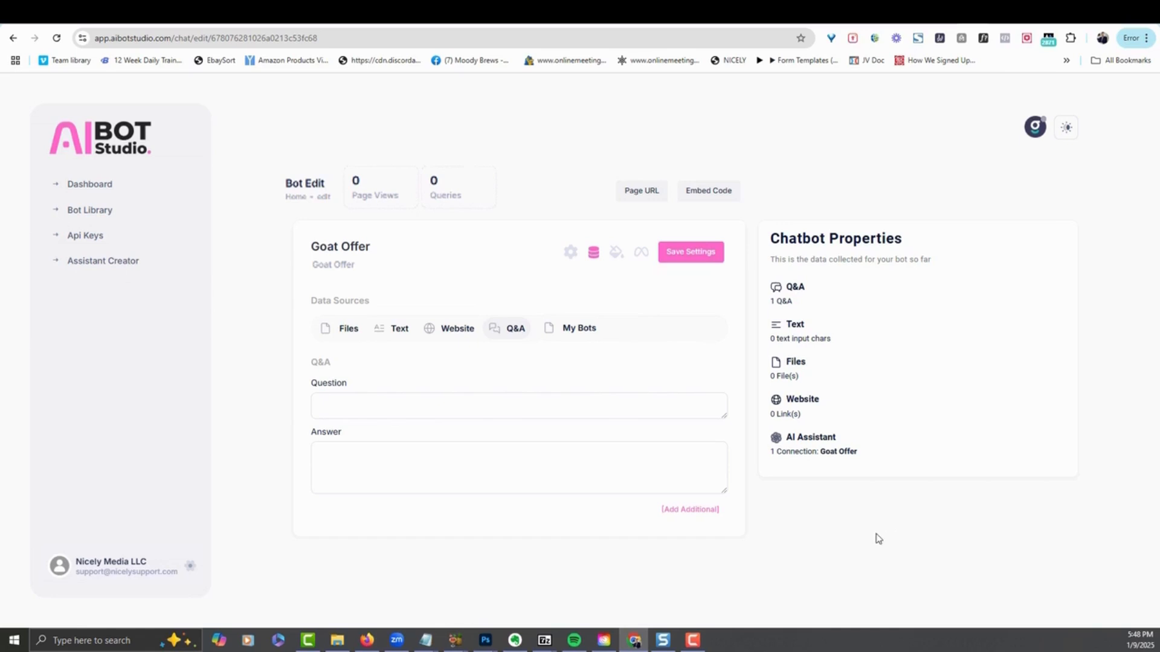
click(354, 329)
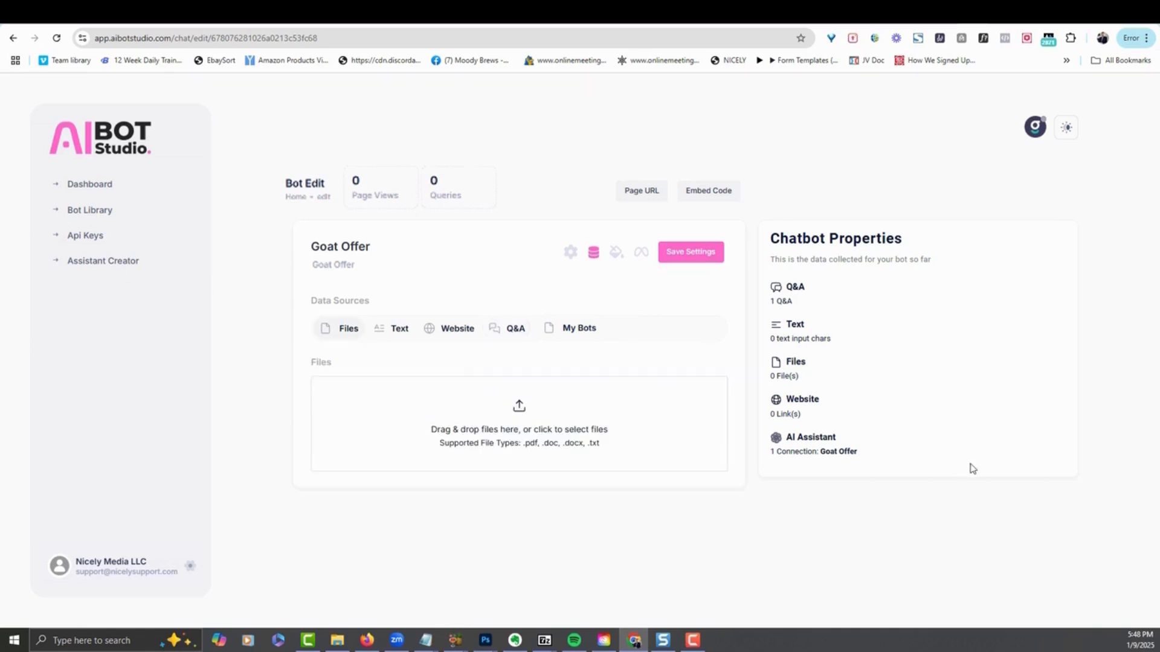
drag(1159, 363, 552, 431)
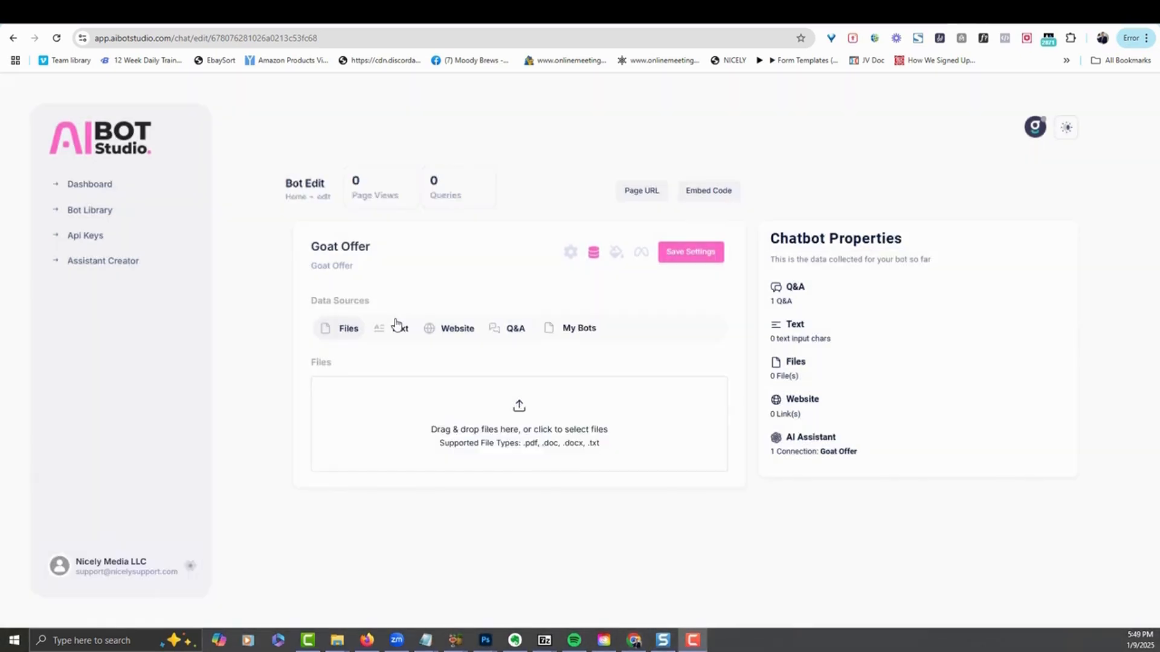
Paste the 909-character offer description as a Text data source.
click(395, 329)
click(516, 419)
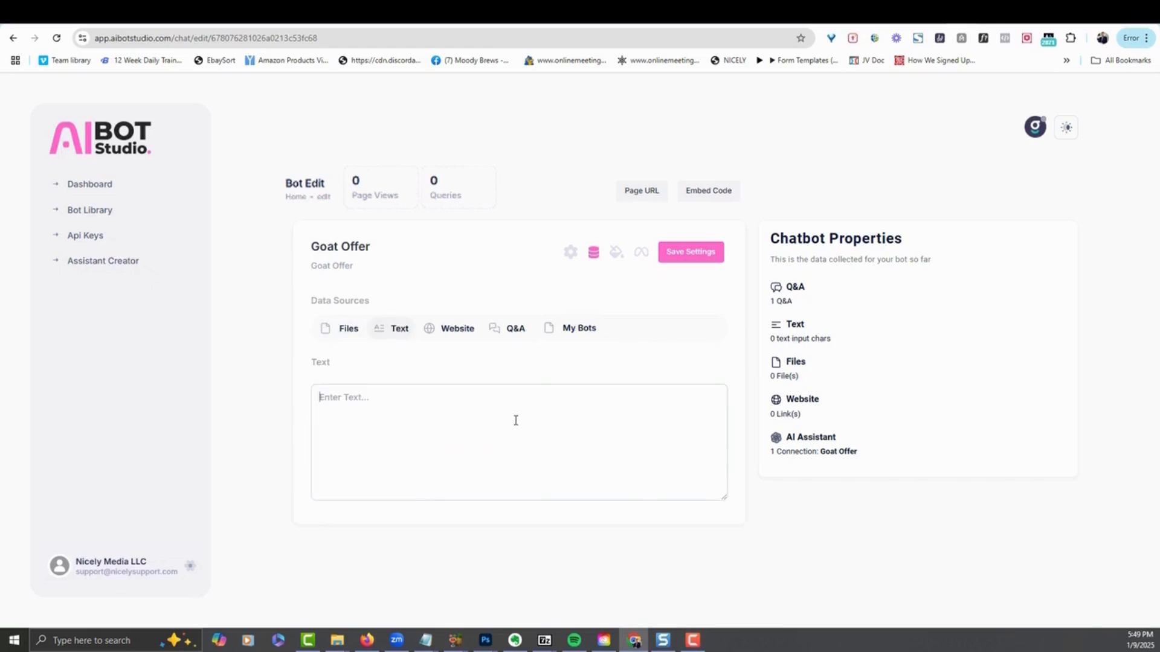
key(ctrl+v)
drag(722, 463, 722, 408)
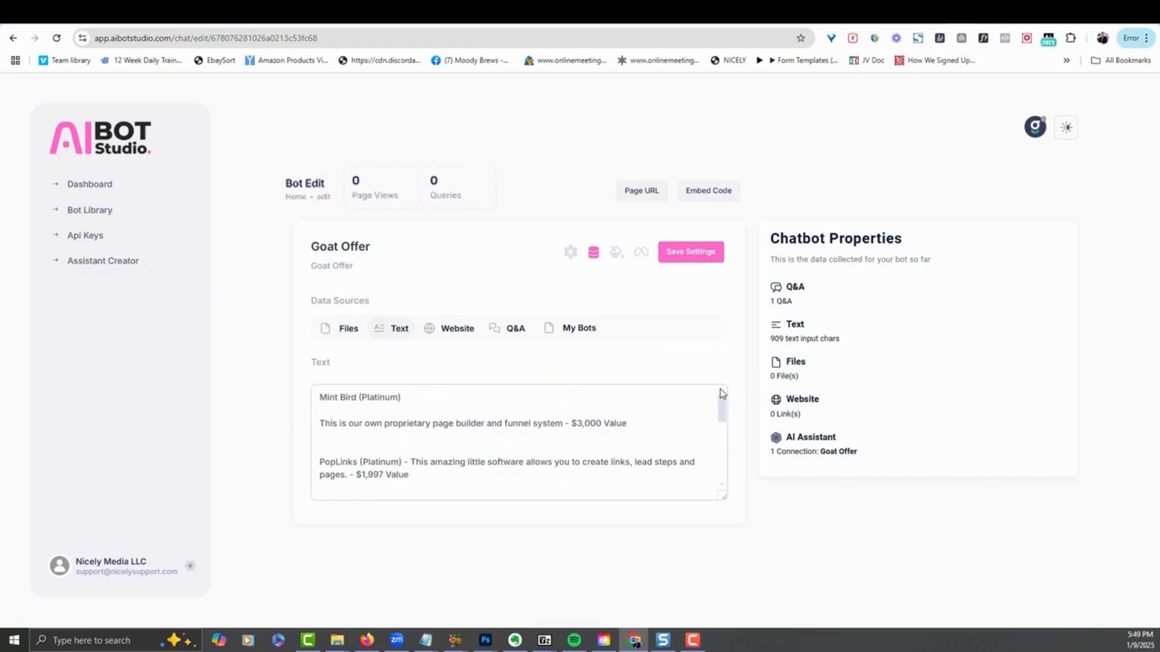
click(464, 332)
text(h)
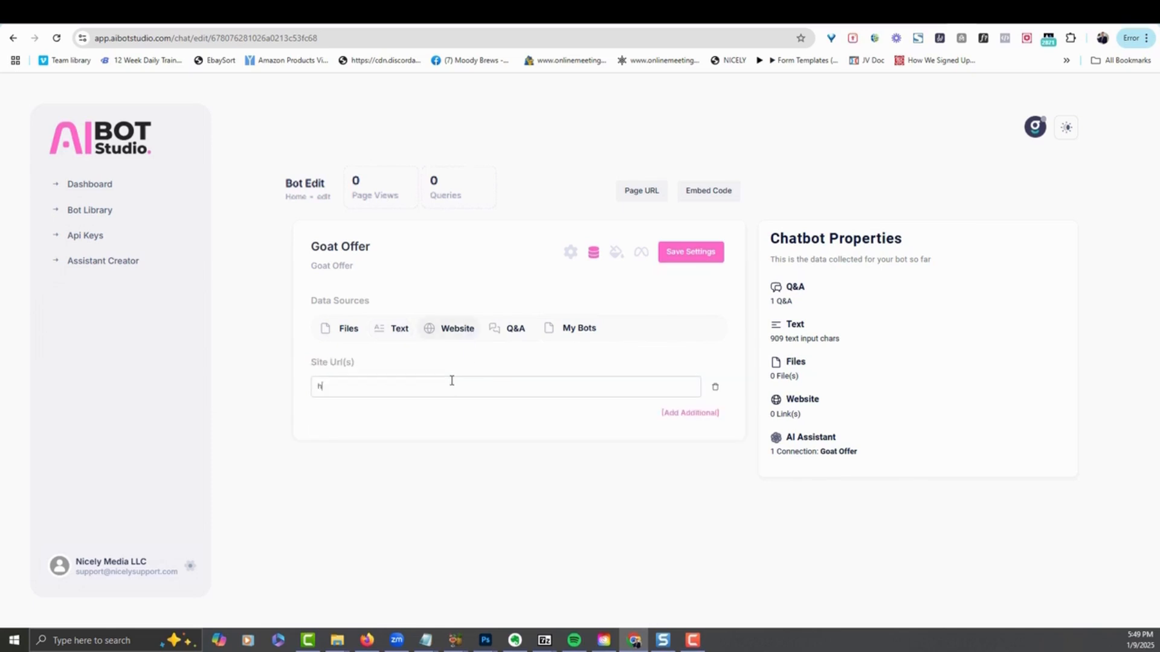
text(ttps://greatestofferofalltime.com)
click(519, 338)
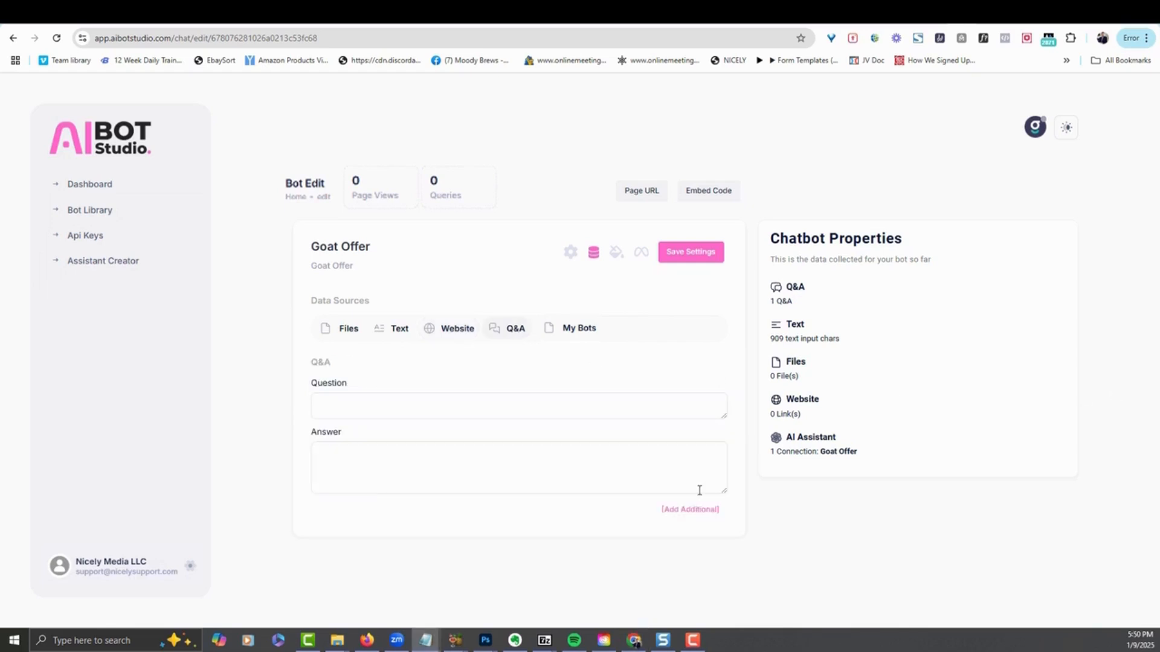
Add a Q&A pair 'How much does it cost to get started' answered '$7.00', and save.
click(453, 405)
text(How much does it cost to get started)
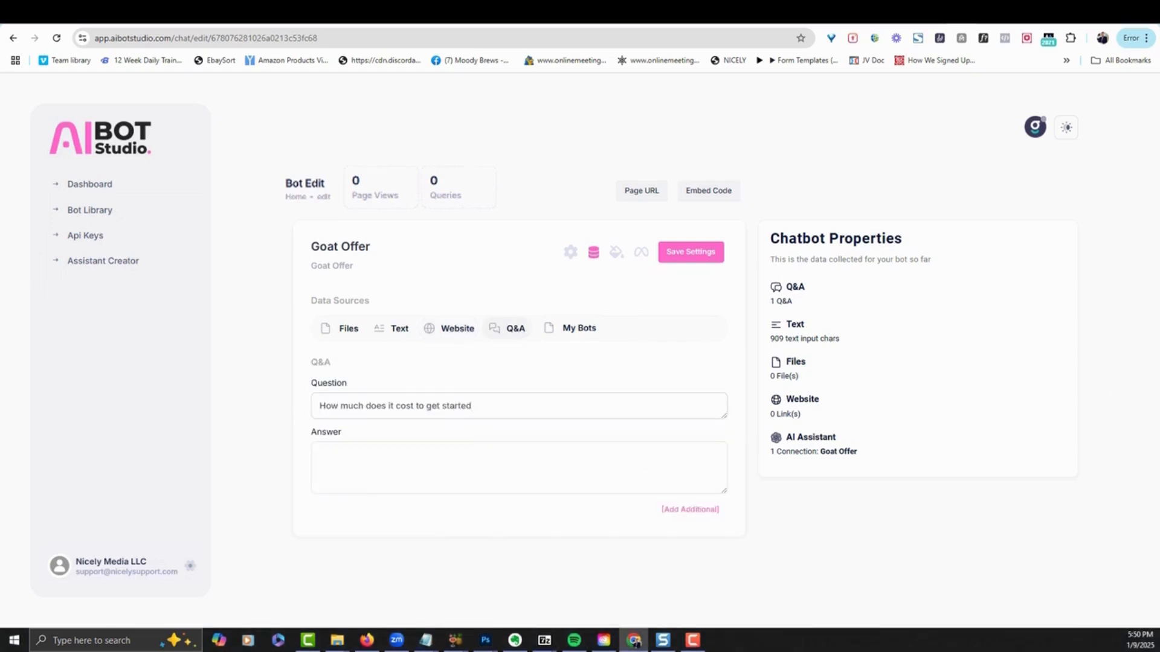
click(500, 457)
text($7.00)
click(689, 255)
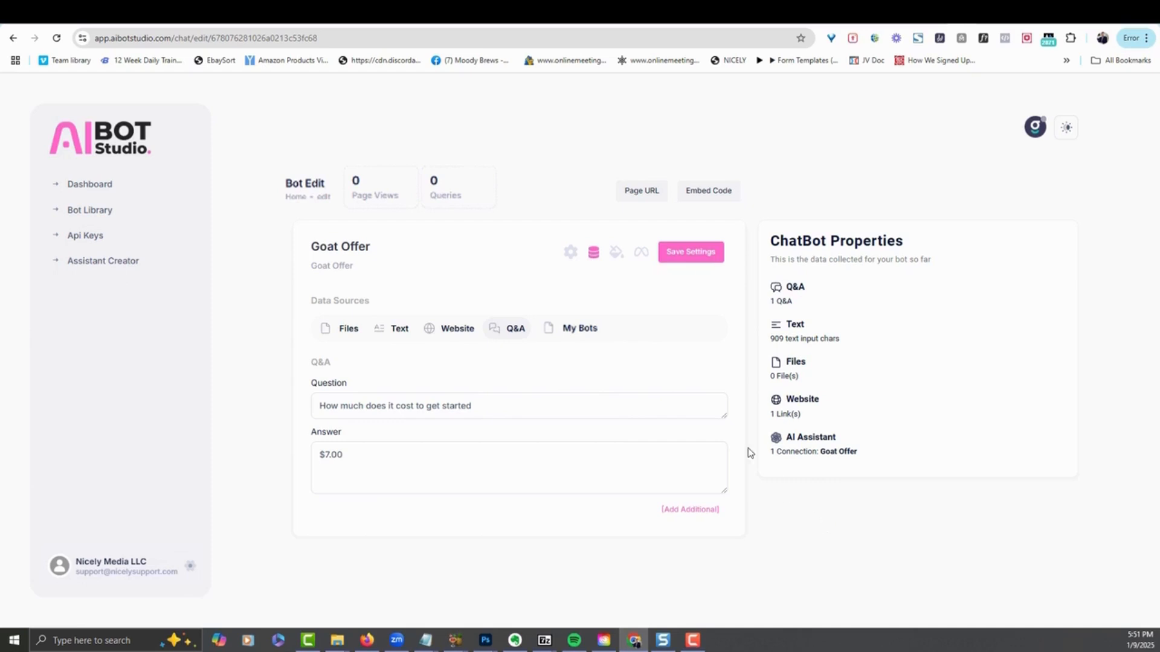
click(616, 253)
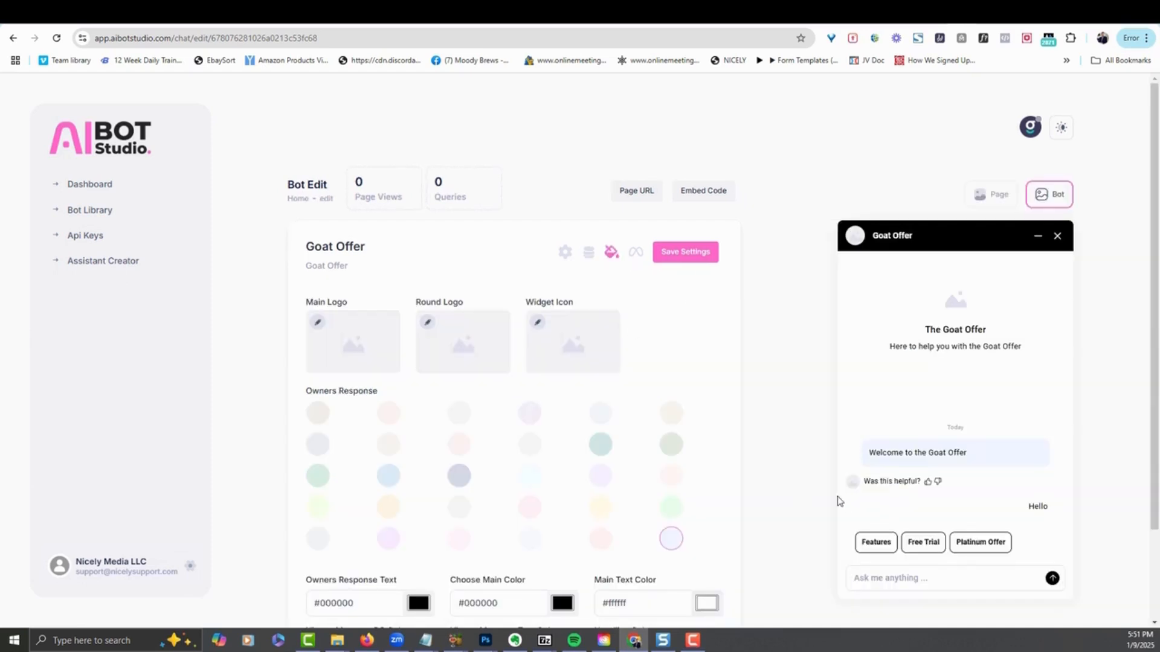
Check the full-page preview, then upload goat images as main logo, round logo and widget icon.
scroll(1154, 294, down, 1)
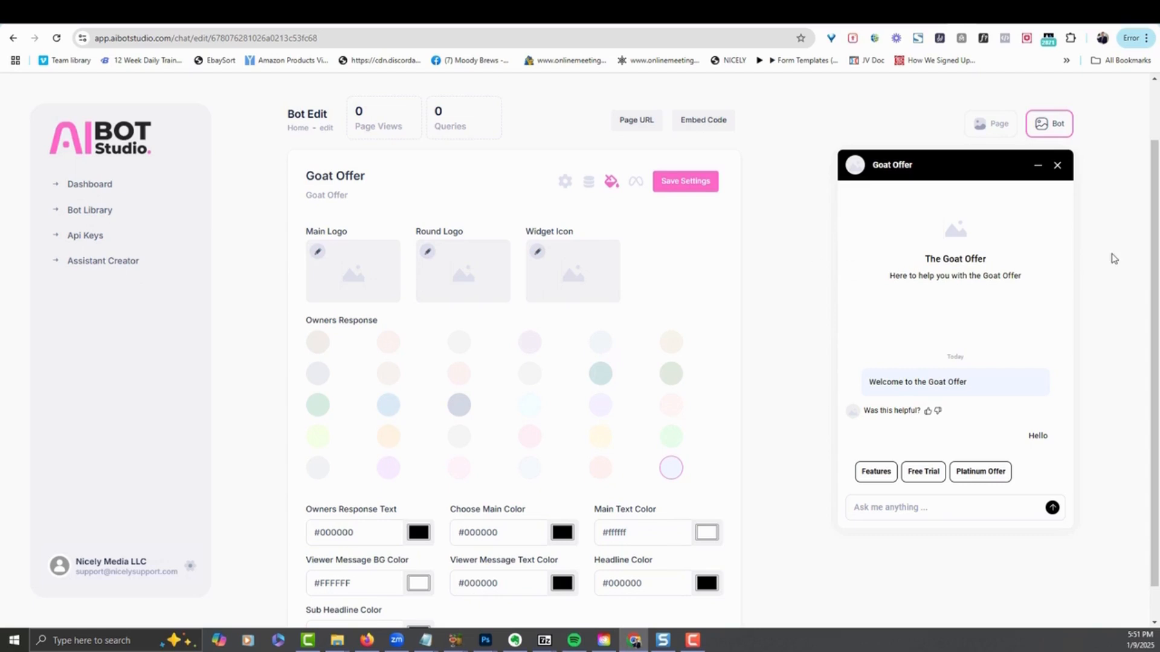
click(987, 127)
click(1049, 124)
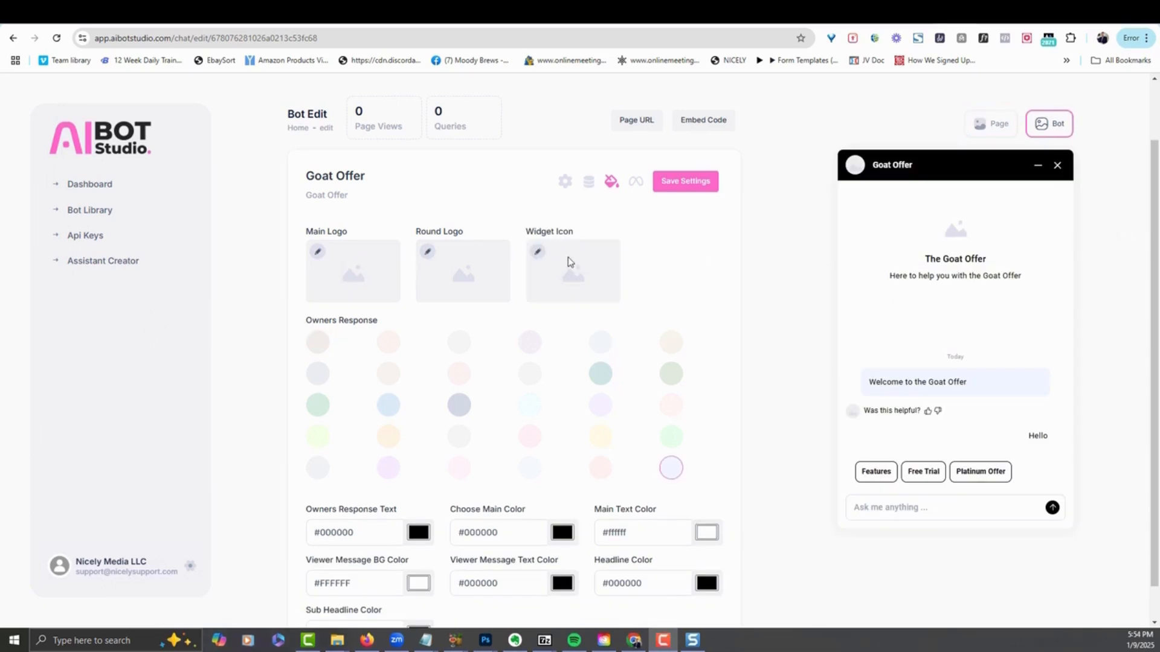
click(320, 254)
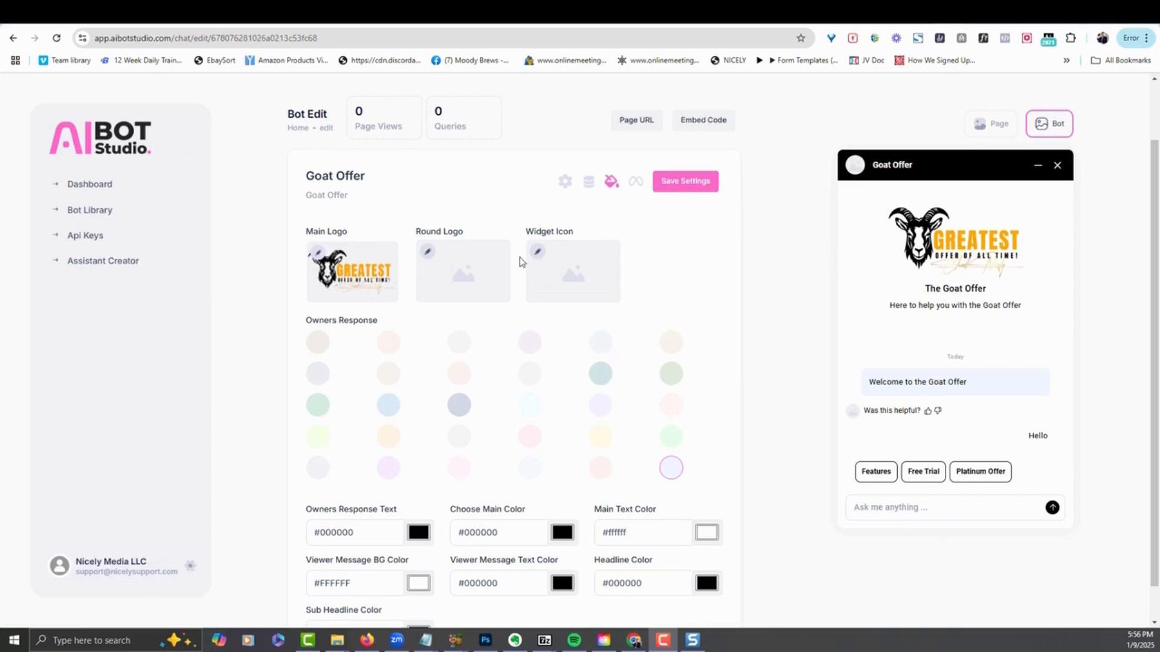
click(425, 254)
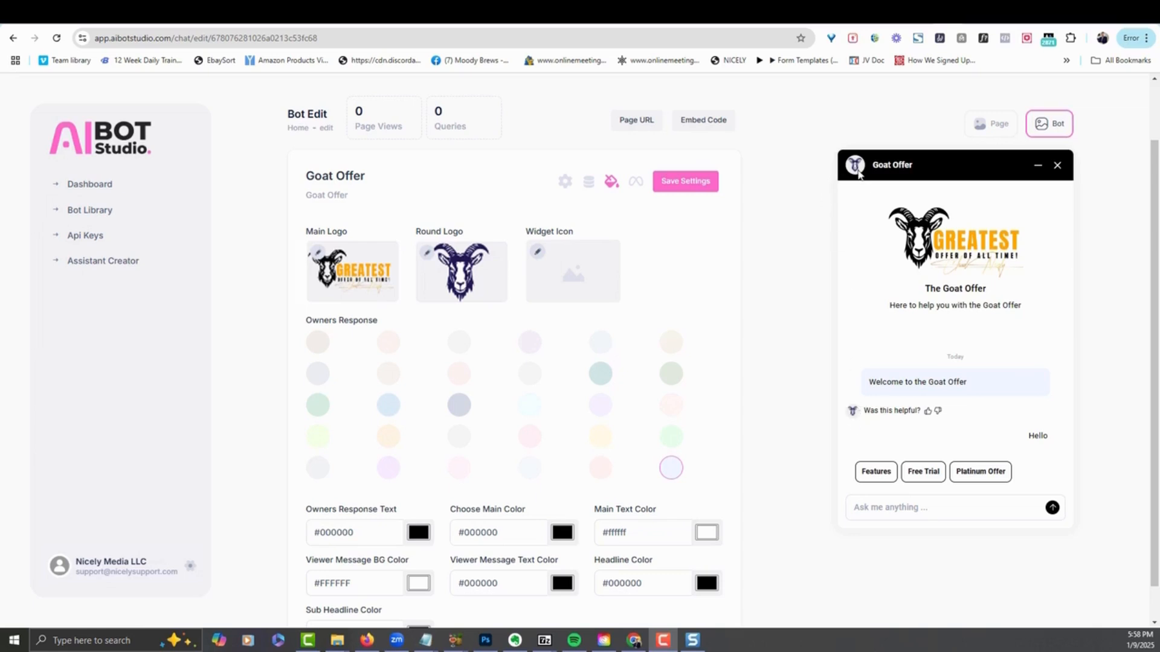
click(539, 254)
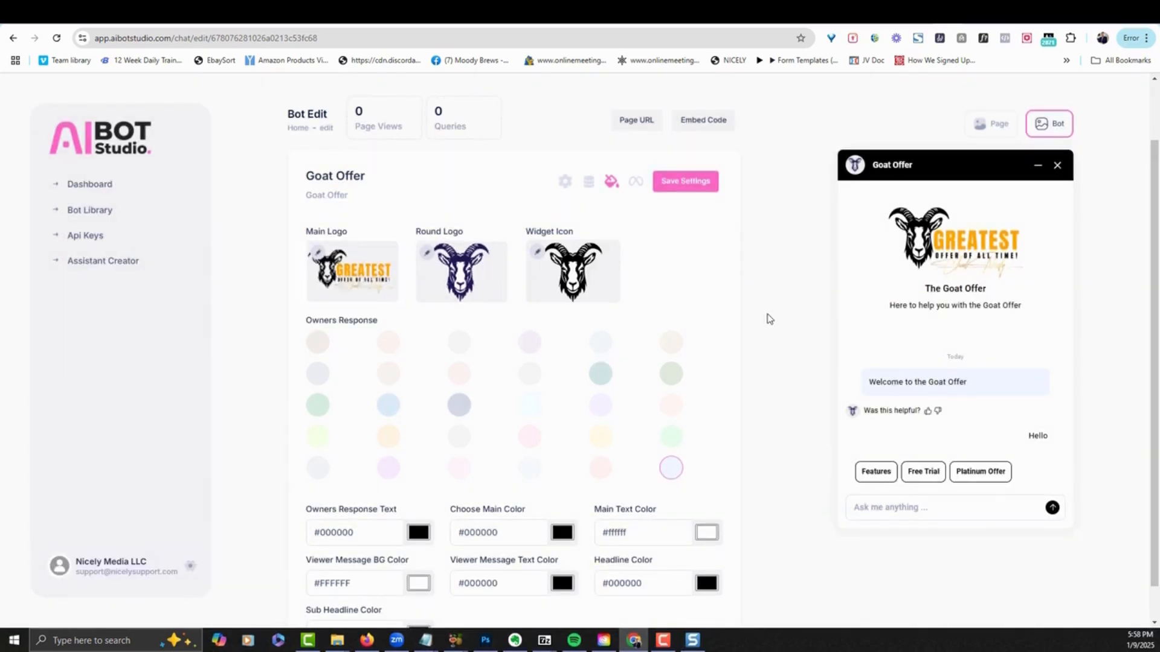
scroll(769, 319, down, 1)
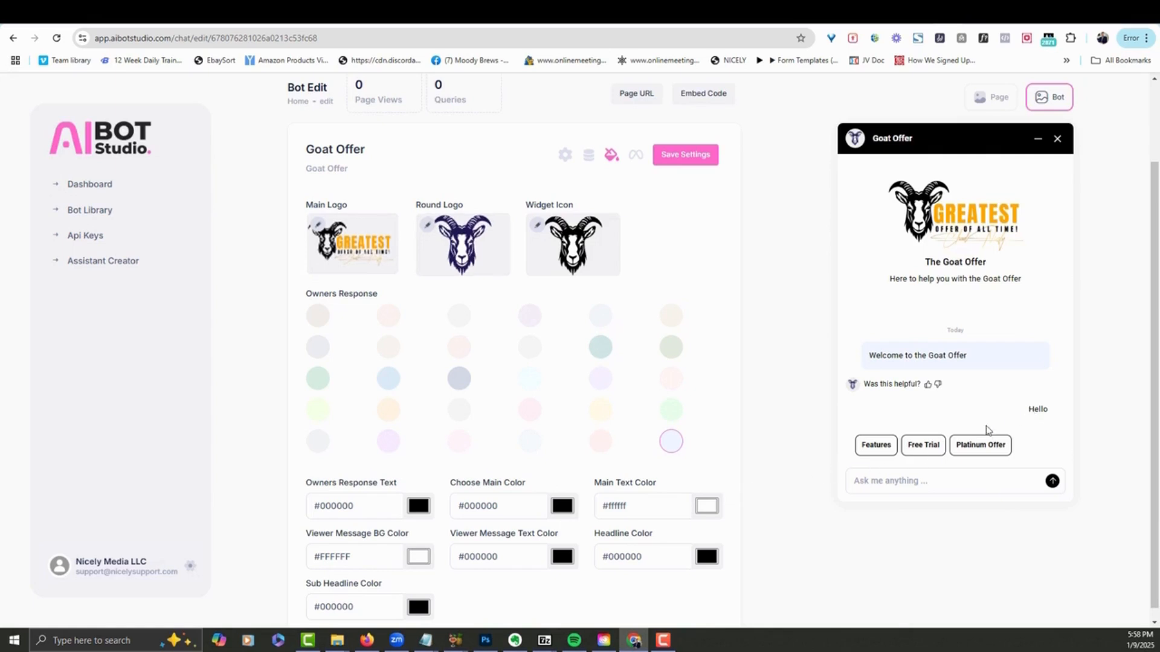
Make visitor messages white text (#ffffff) on a black (#000000) background.
click(415, 556)
drag(421, 473, 385, 504)
click(816, 509)
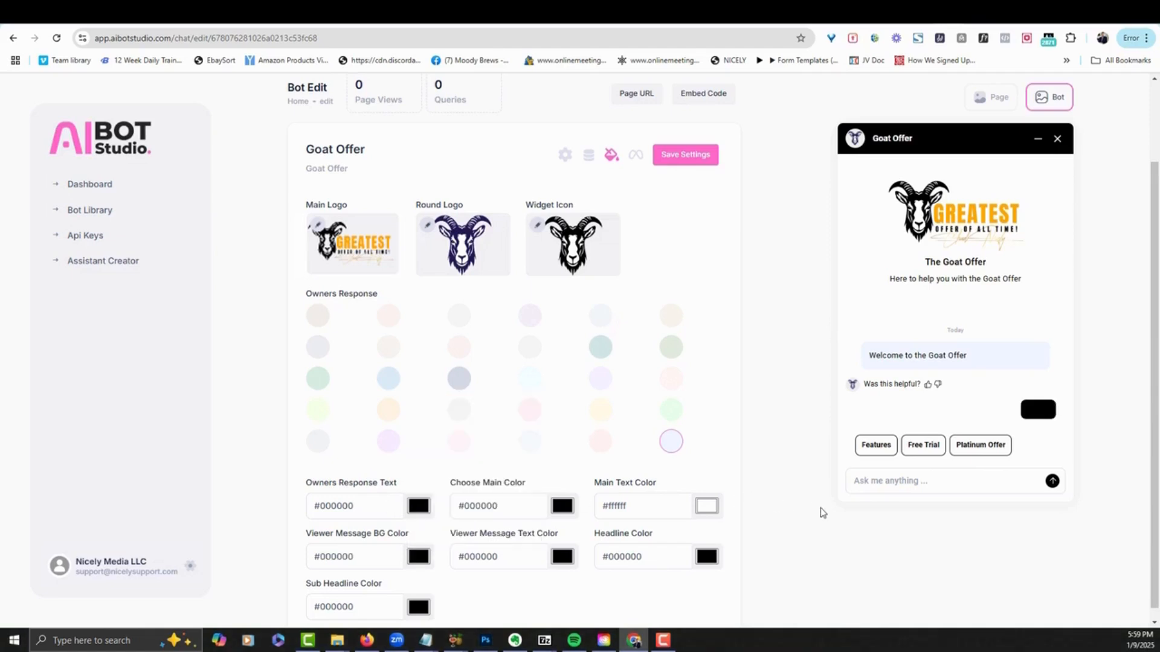
click(562, 557)
drag(624, 448, 517, 390)
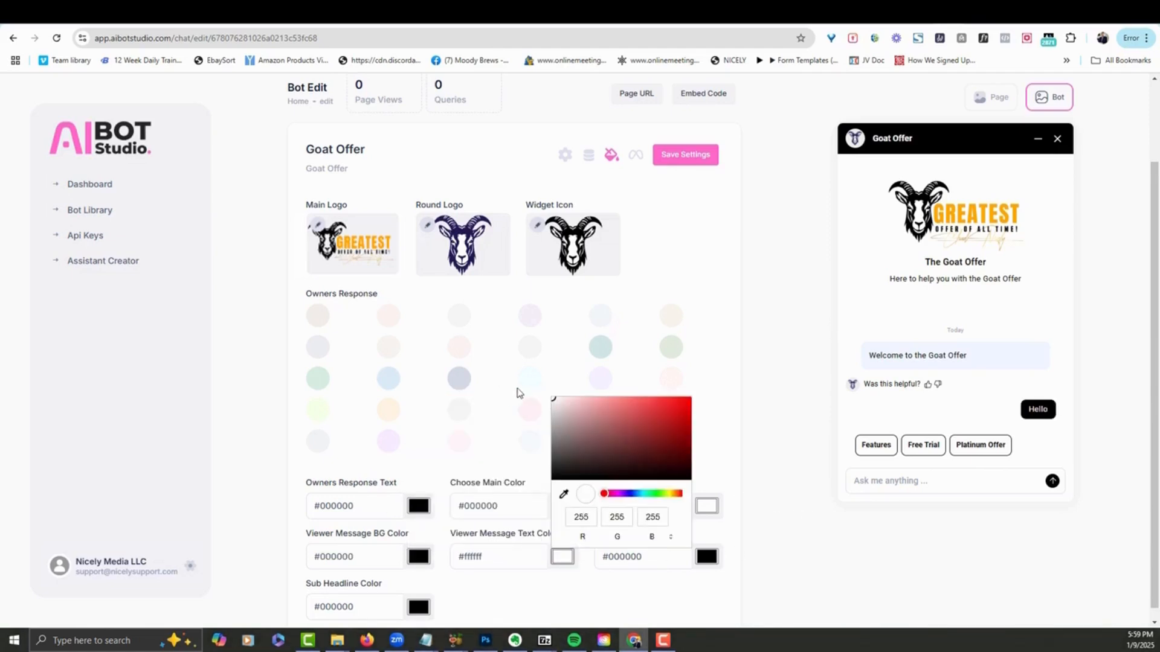
click(809, 500)
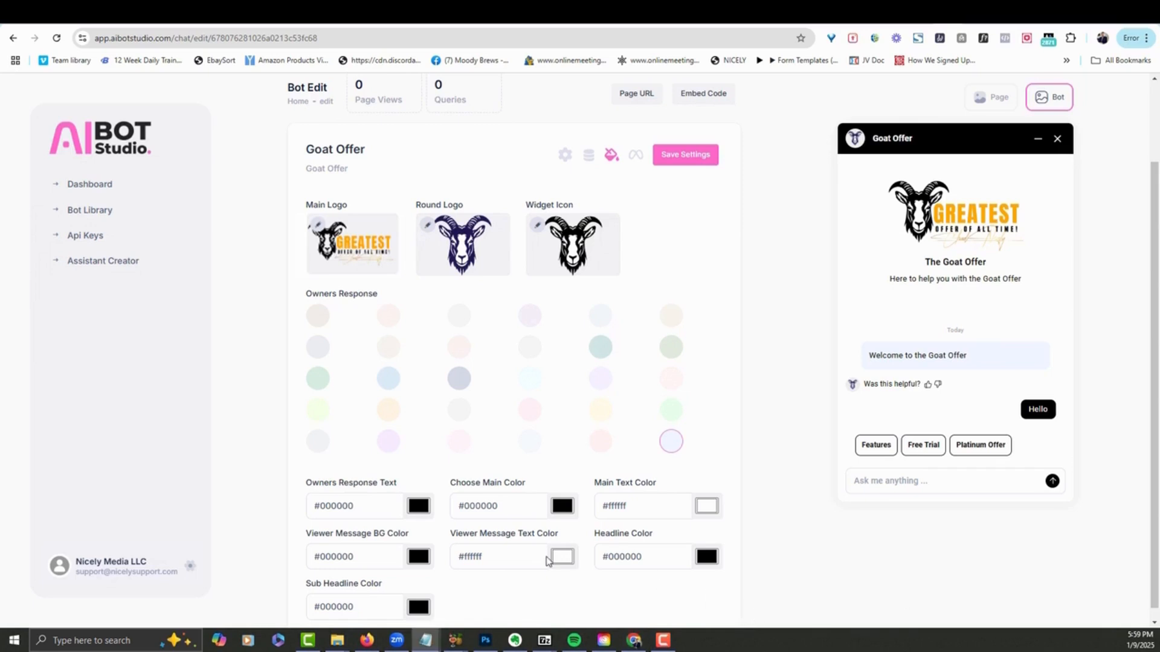
Set the main colour to #201652 and save the appearance settings.
drag(506, 507, 415, 513)
text(#201652)
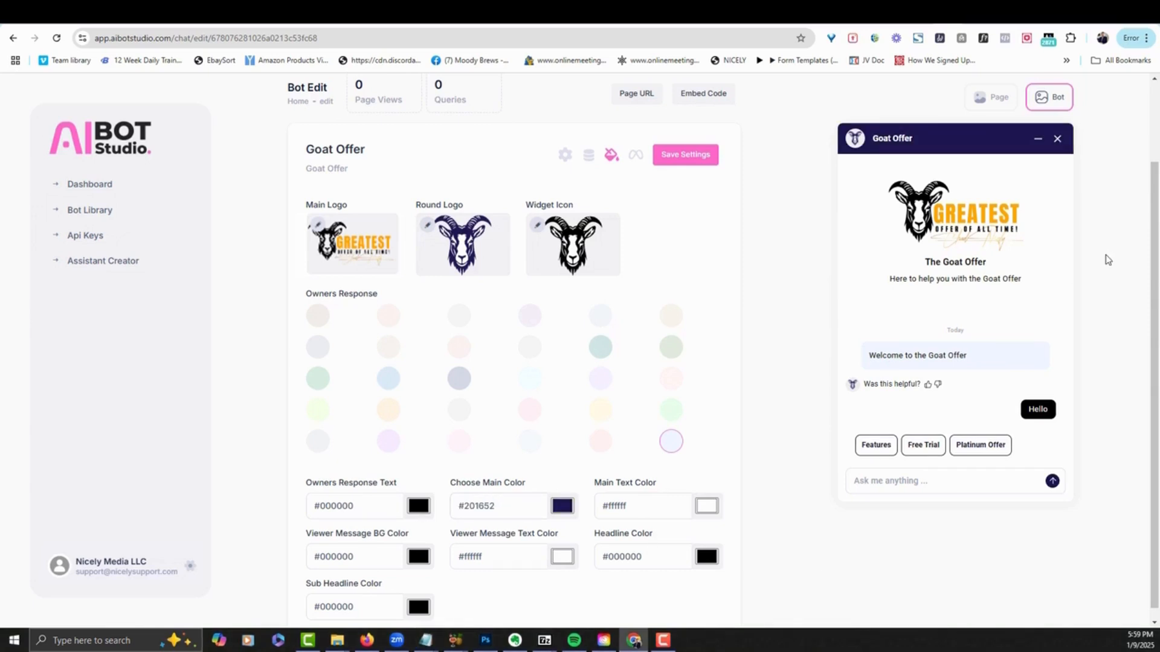
click(682, 158)
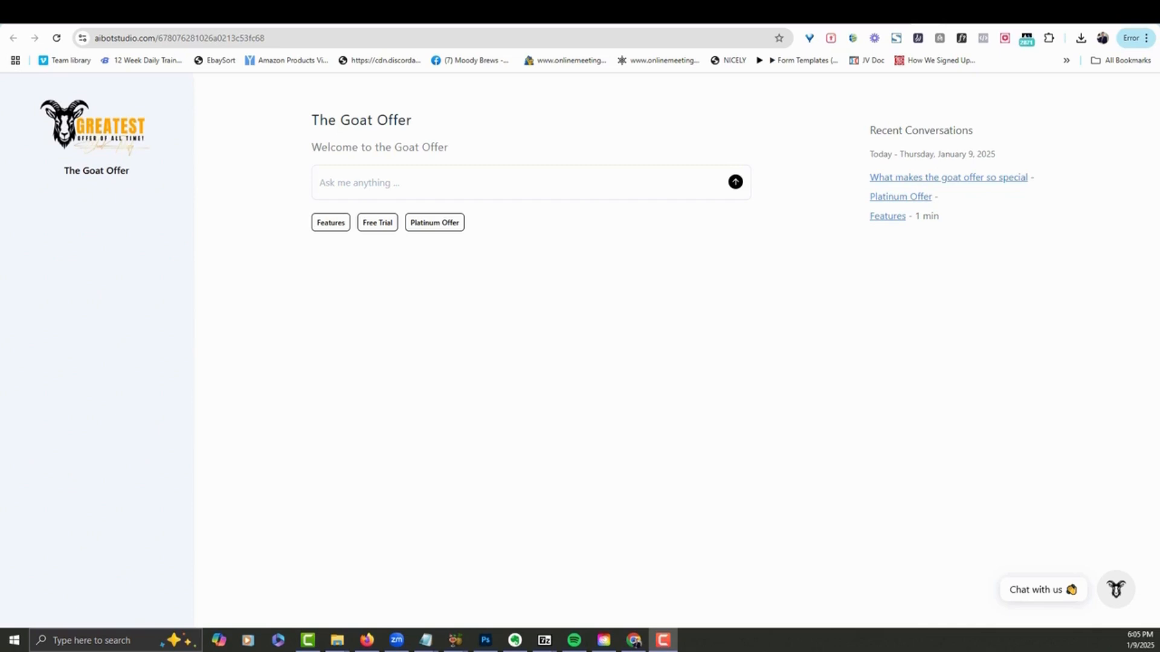
On the live page, ask about the Platinum Offer and 'what makes the goat offer so special'.
click(416, 227)
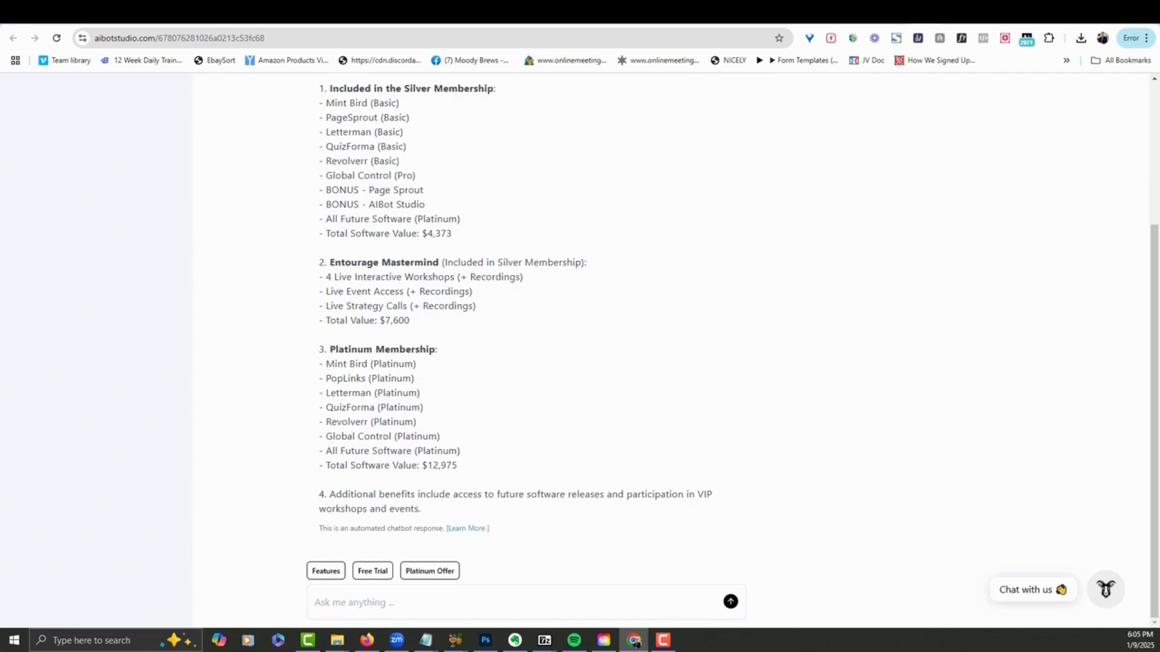
click(401, 604)
text(what makes)
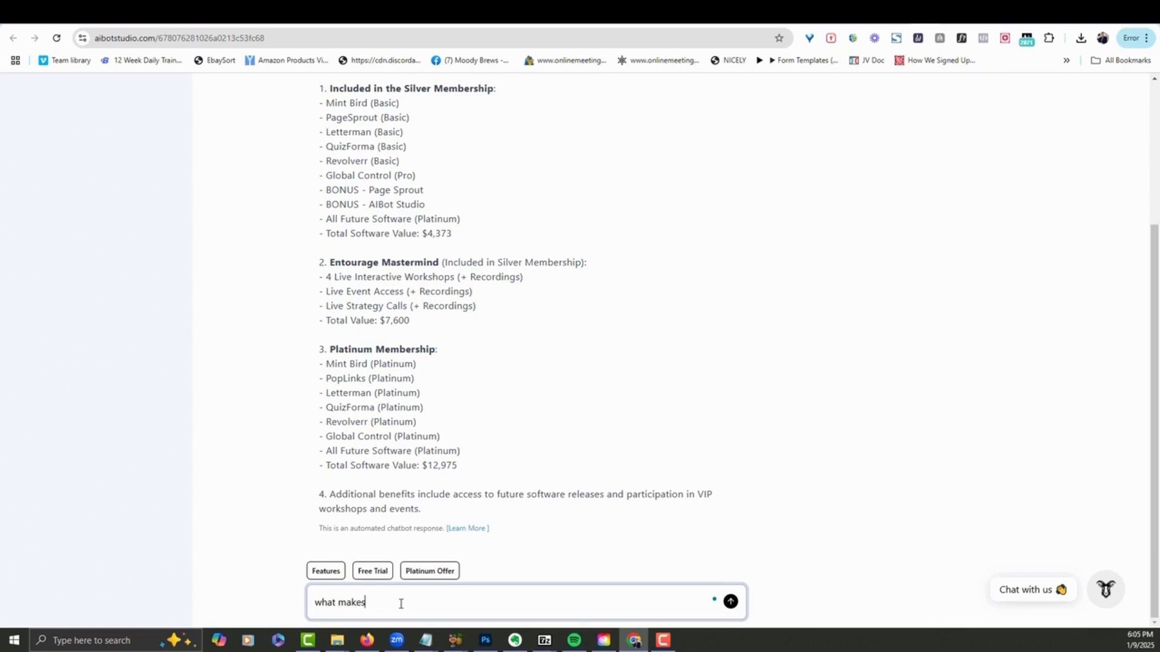
text( the goat spec)
key(BackSpace)
key(BackSpace)
key(BackSpace)
key(BackSpace)
key(BackSpace)
text(offer so special)
key(Return)
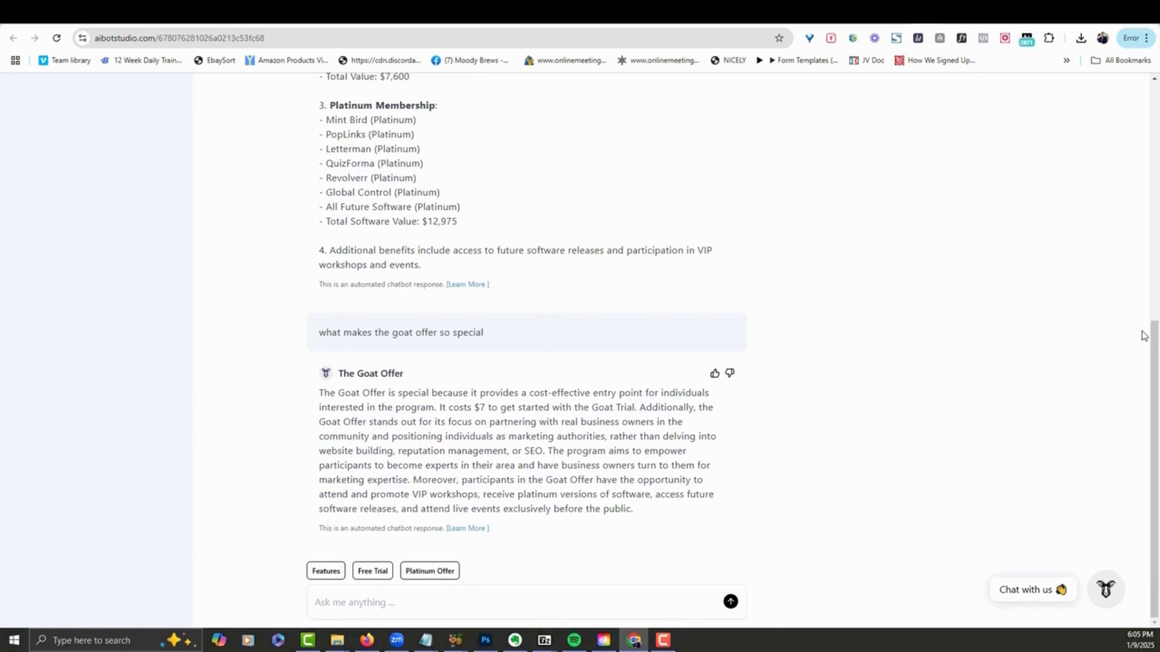
click(1109, 595)
Ask the chat widget 'how much does this cost', get the $7 reply, and return to Bot Edit.
drag(1120, 382, 1113, 248)
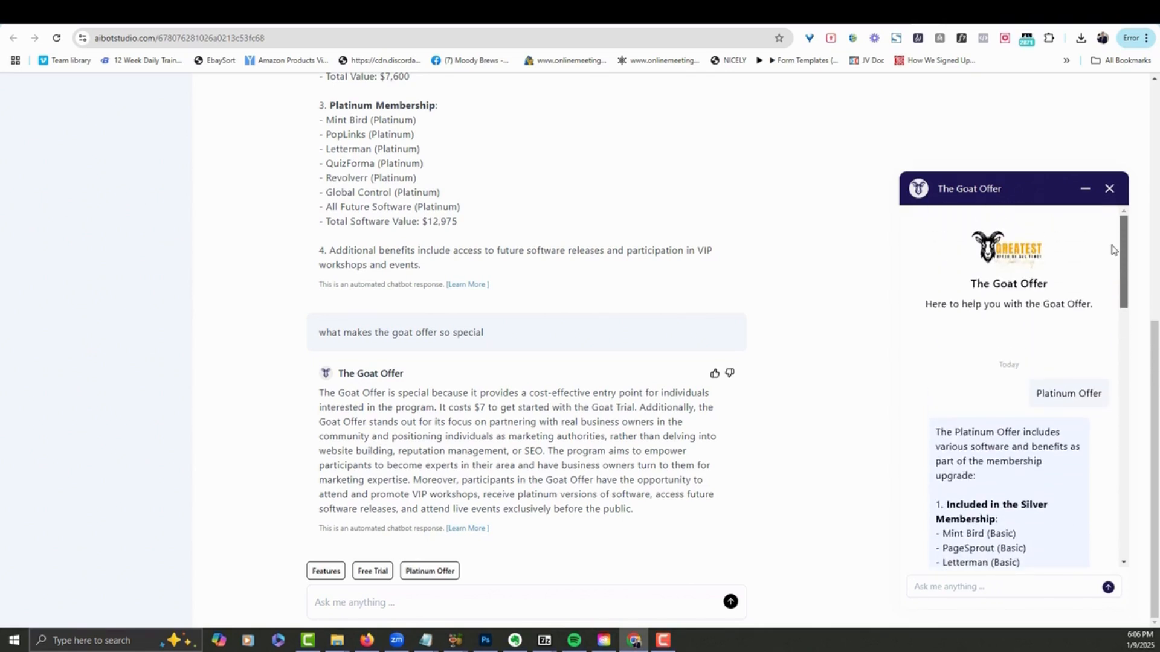
scroll(1113, 279, down, 4)
drag(1118, 330, 1154, 544)
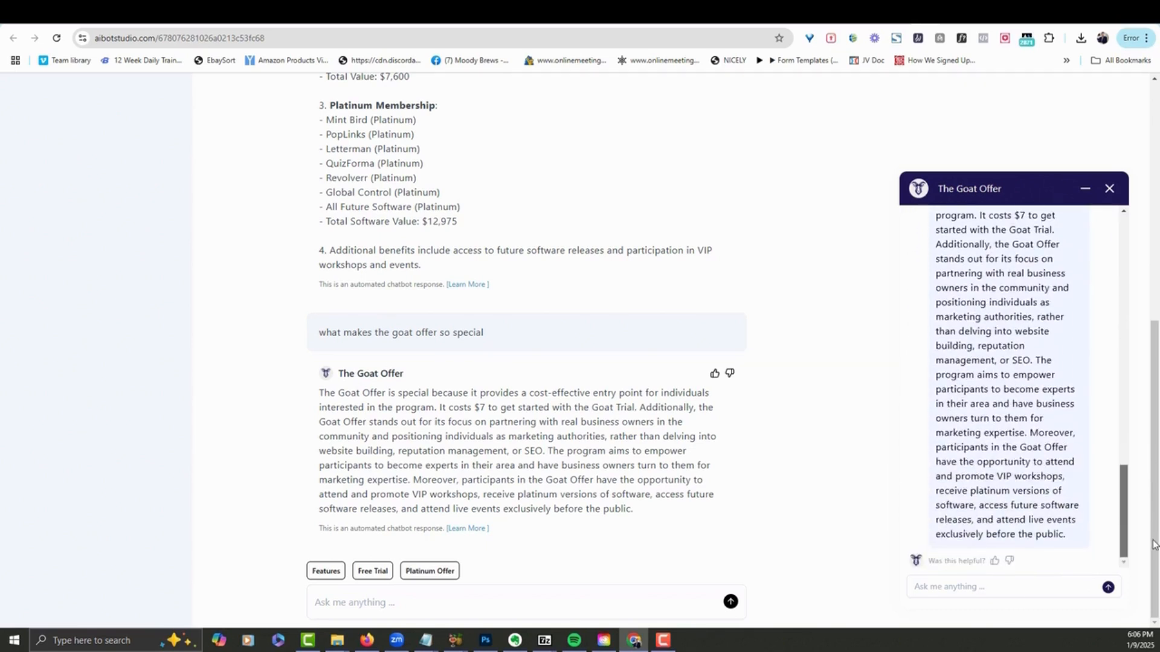
click(1045, 583)
text(how m)
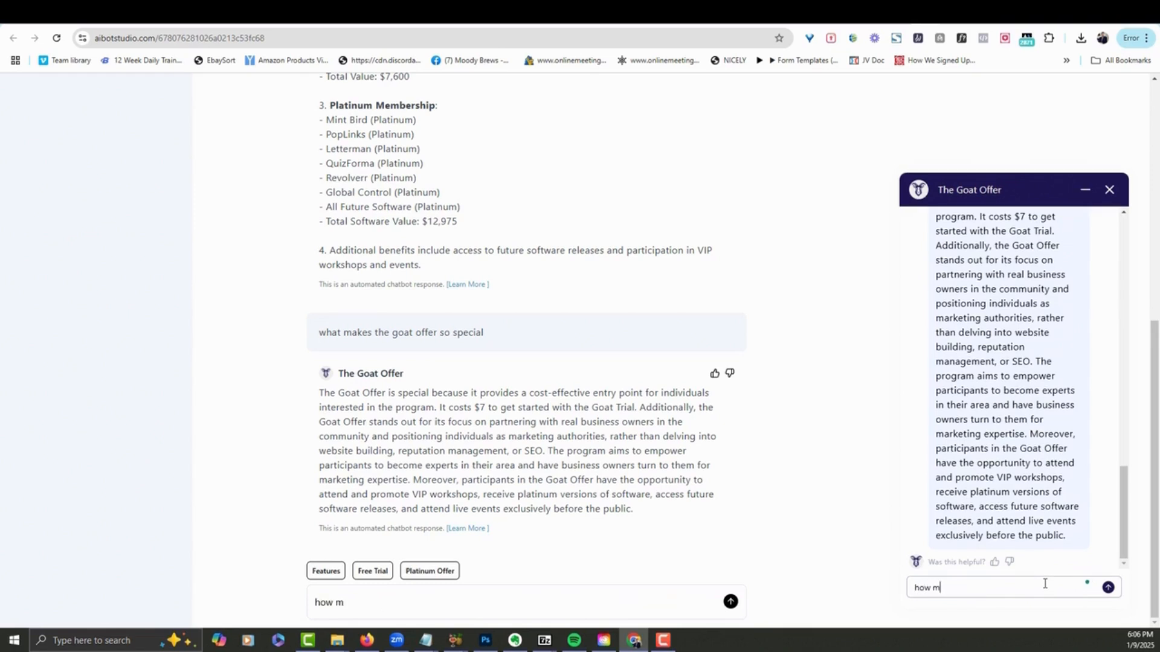
text(uch does this cost)
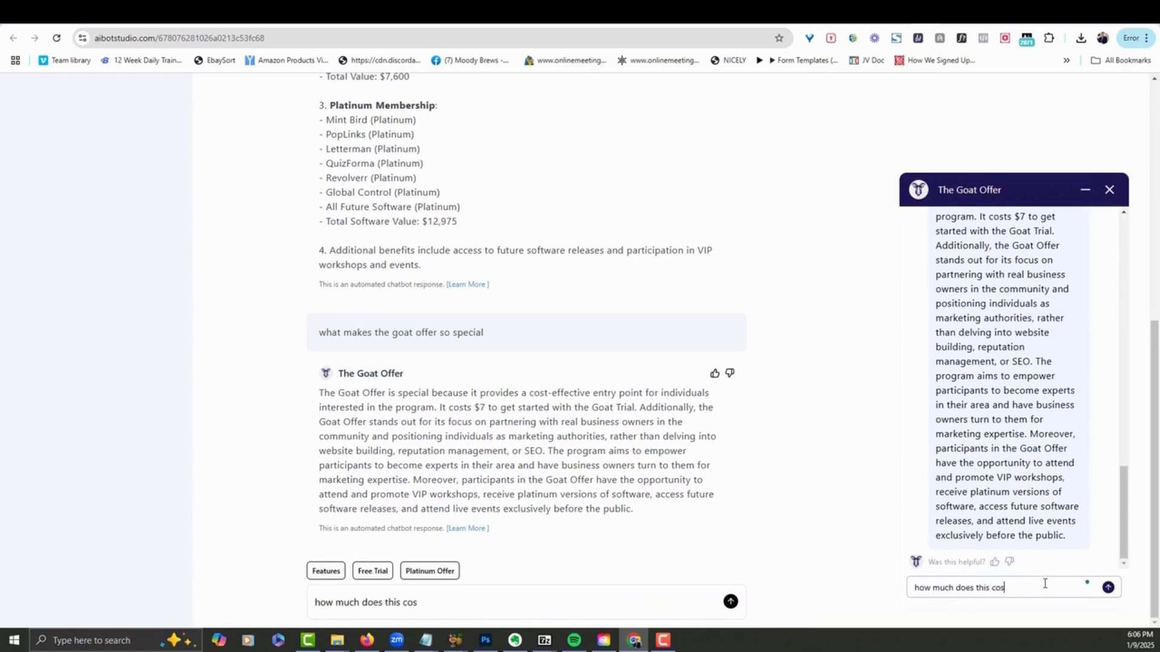
key(Return)
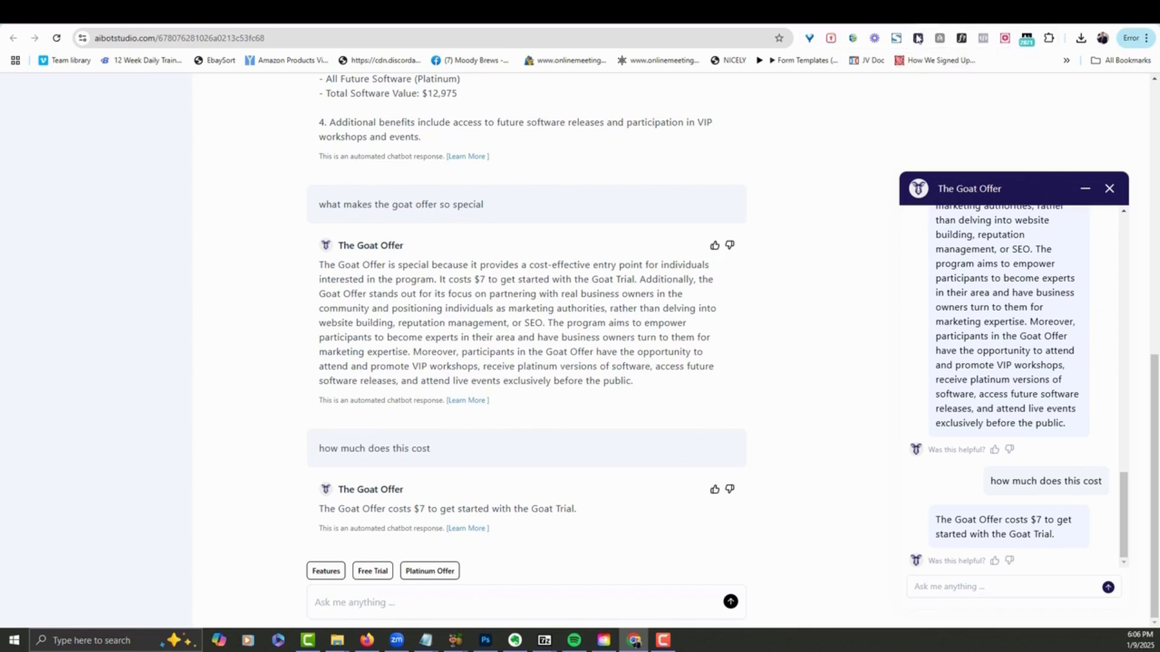
click(912, 13)
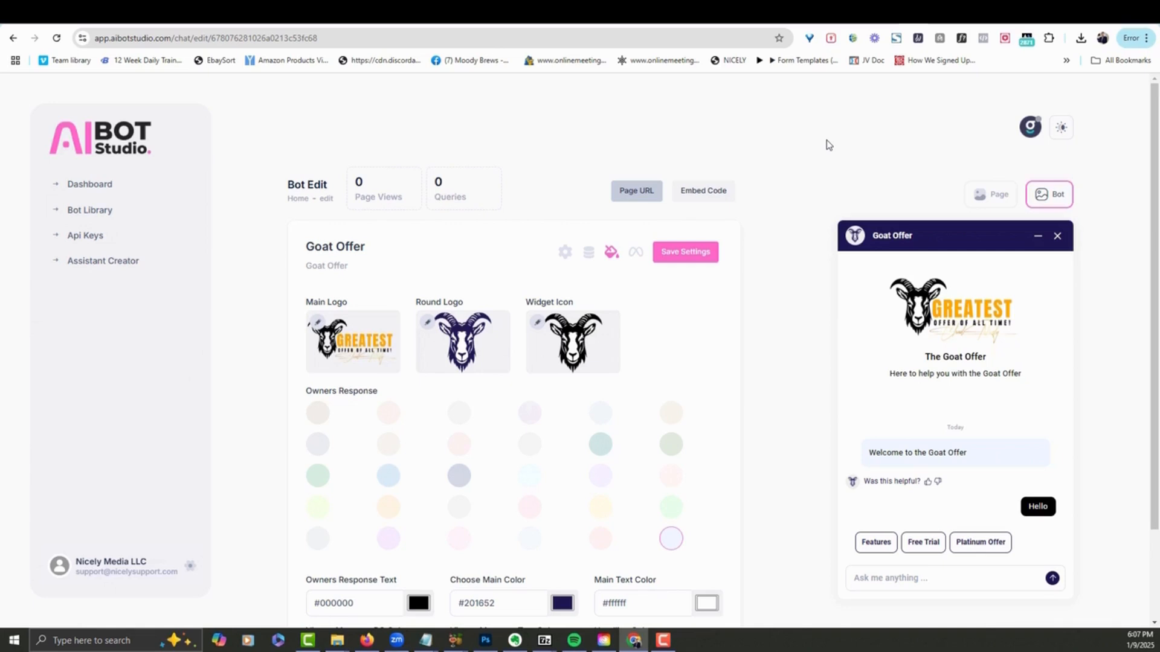
Reveal the bot's WhatsApp, Messenger and Instagram connection options and start the WhatsApp connection.
click(635, 254)
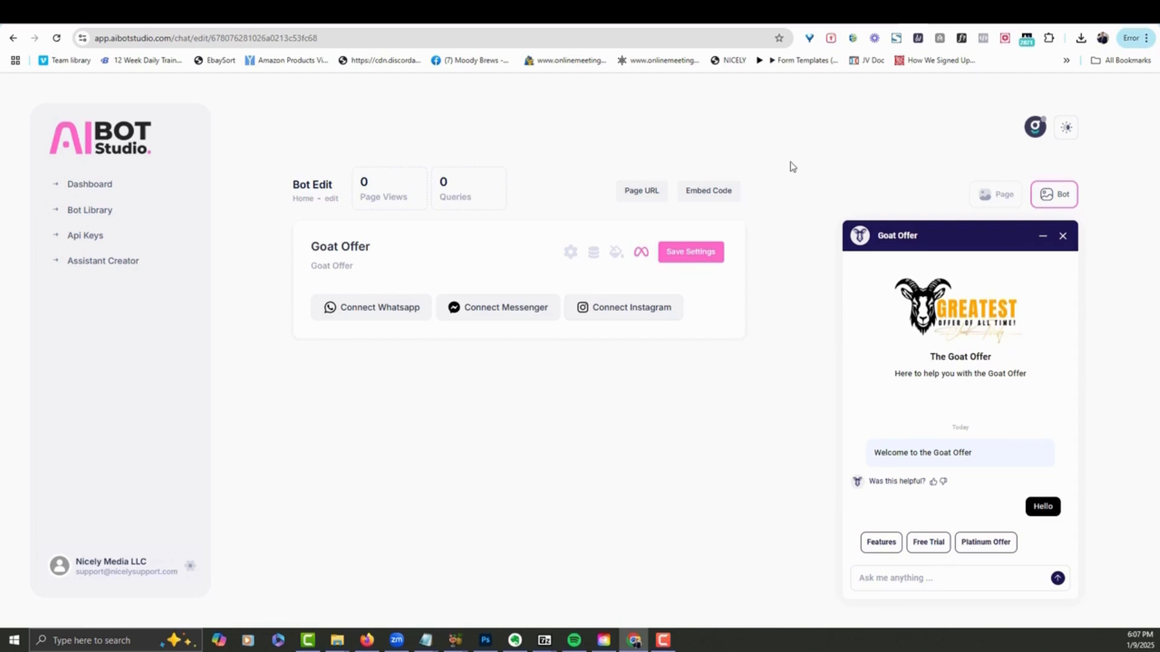
click(366, 306)
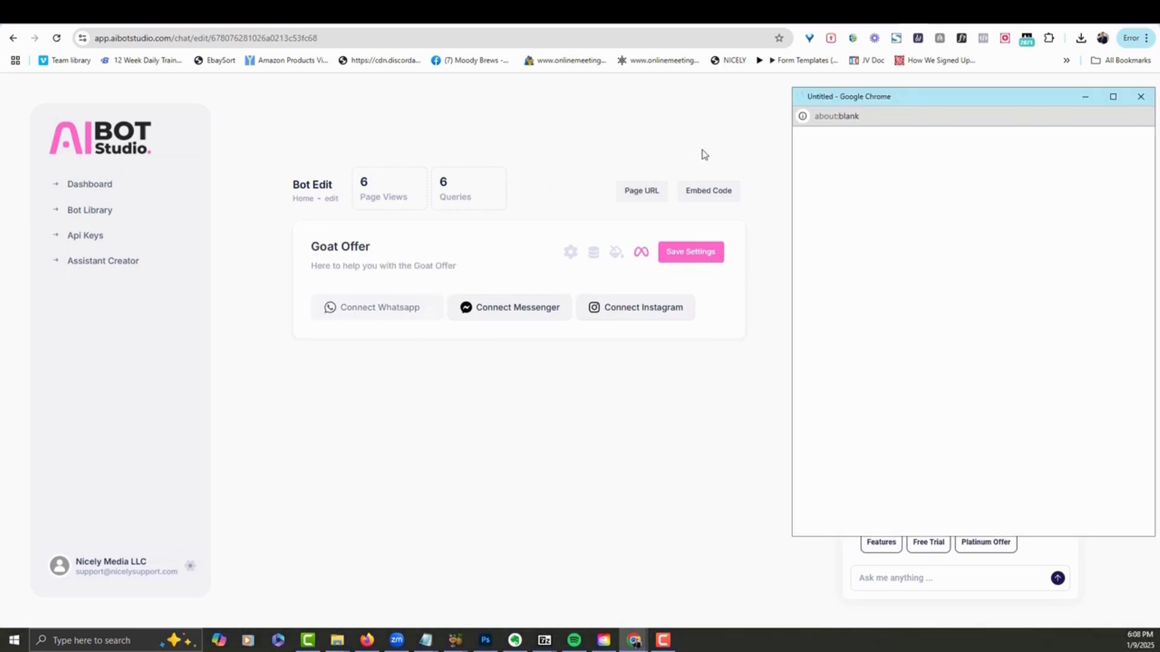
Move the Facebook sign-in window aside and complete it so it closes.
drag(844, 110, 693, 122)
click(961, 110)
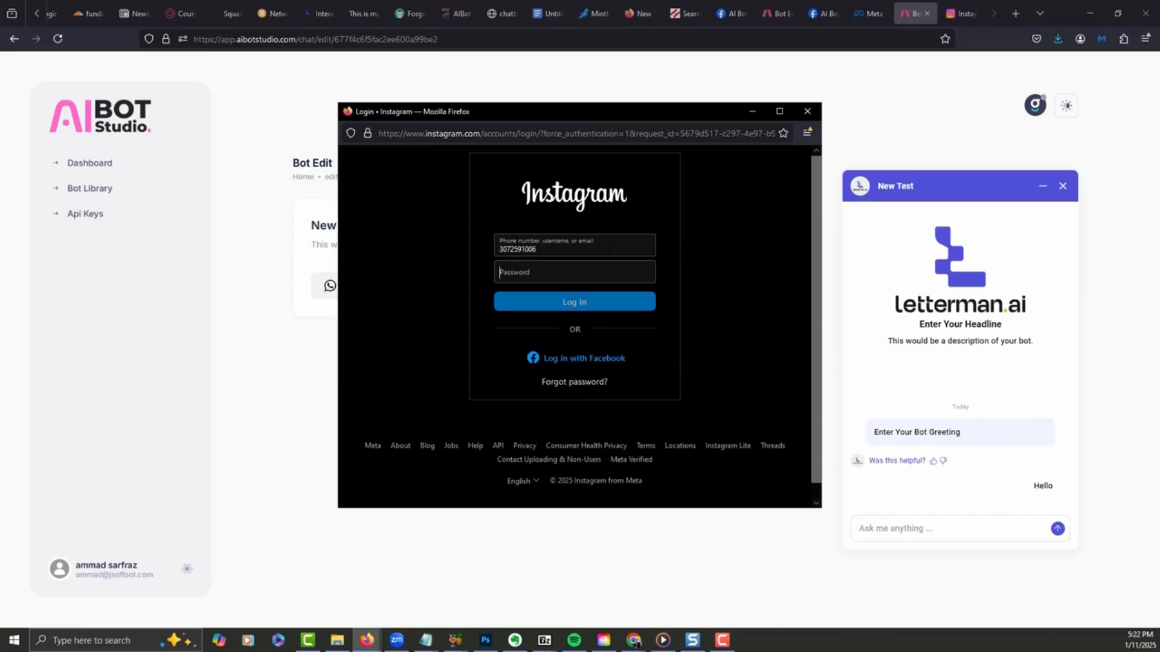
Log in to Instagram with the account password and keep the login info saved.
text(•••••••••••)
key(Return)
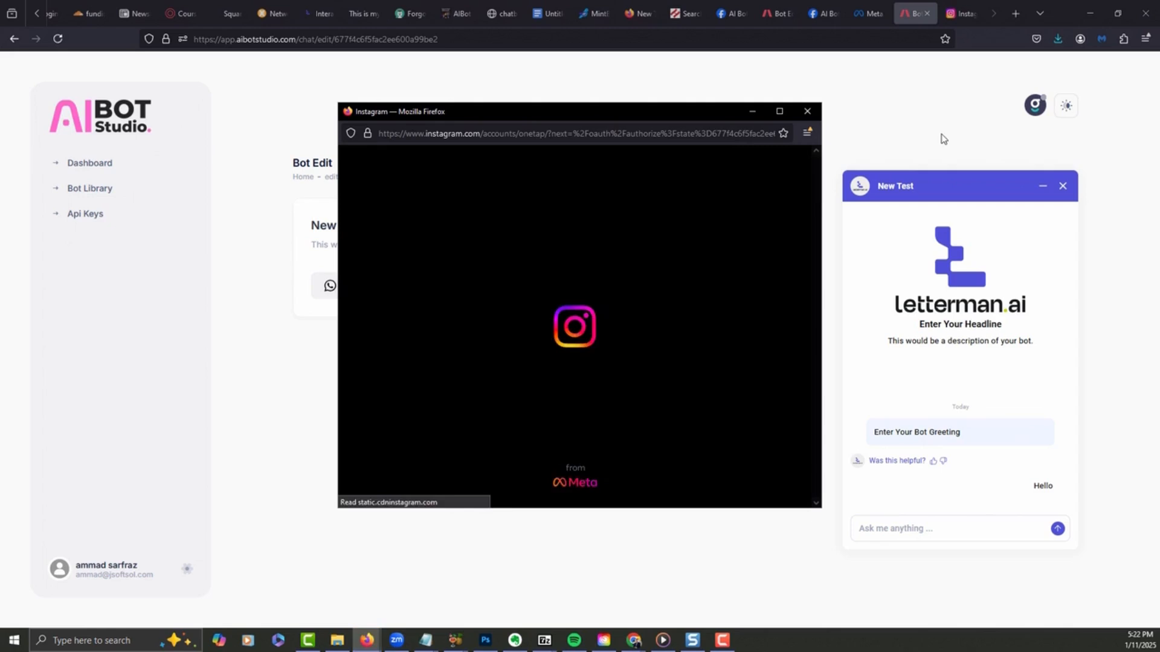
click(623, 352)
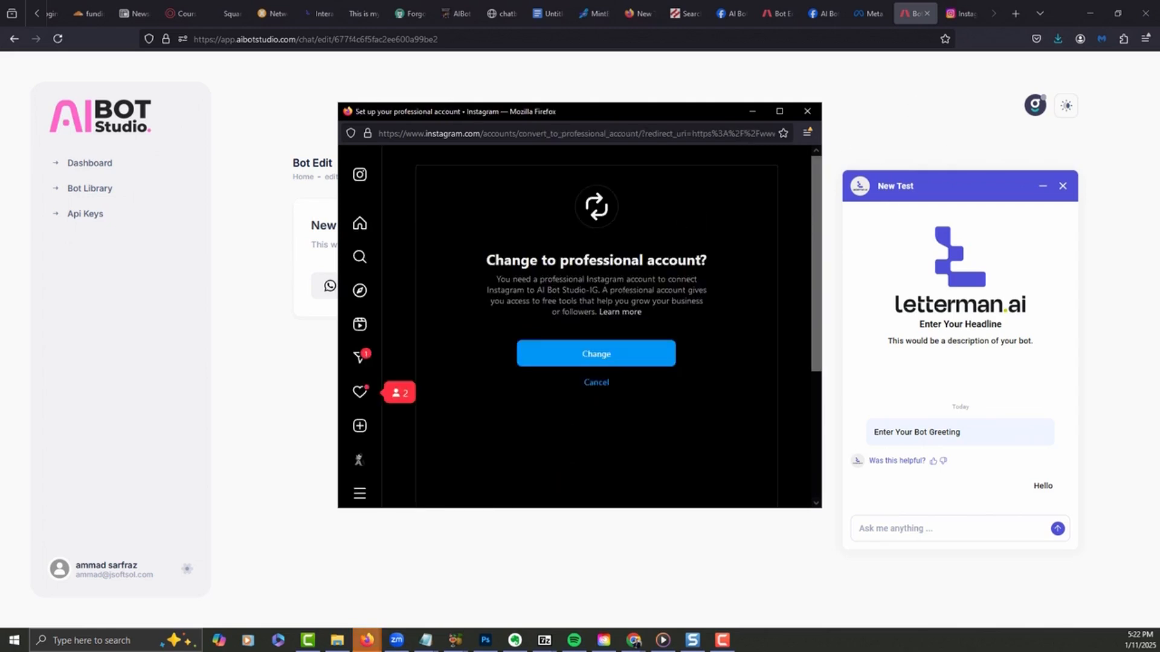
Convert to a professional Business account in Product/service category and authorize the bot.
click(596, 355)
click(596, 399)
drag(810, 298, 795, 256)
click(739, 284)
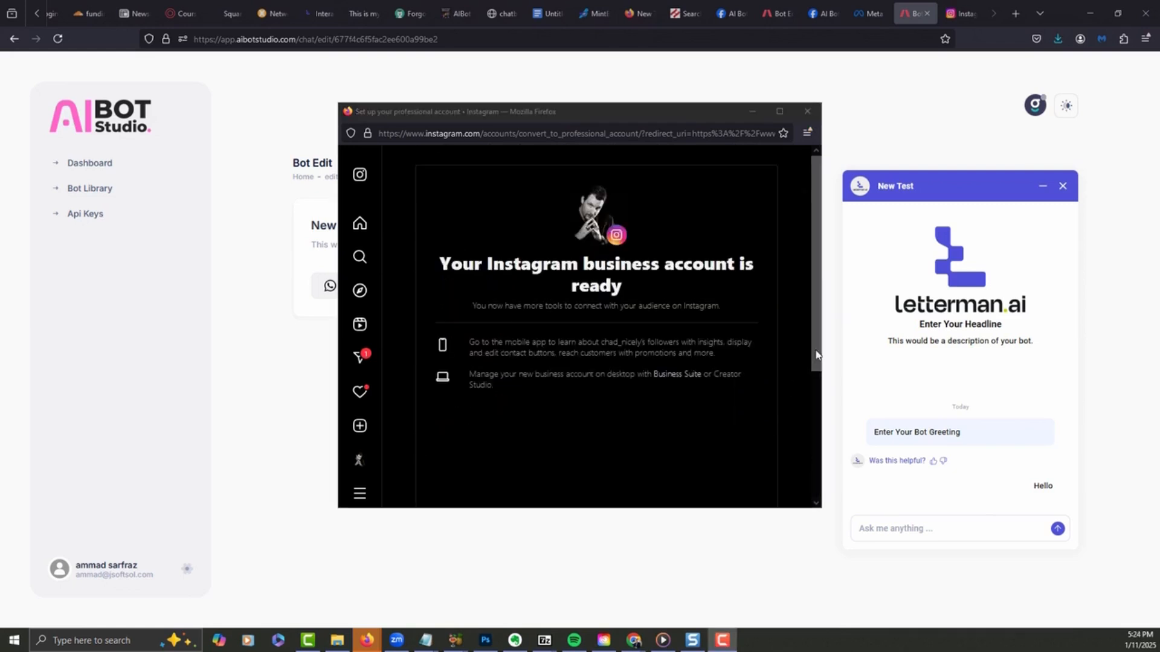
drag(816, 350, 815, 465)
click(748, 394)
scroll(816, 335, down, 3)
click(628, 336)
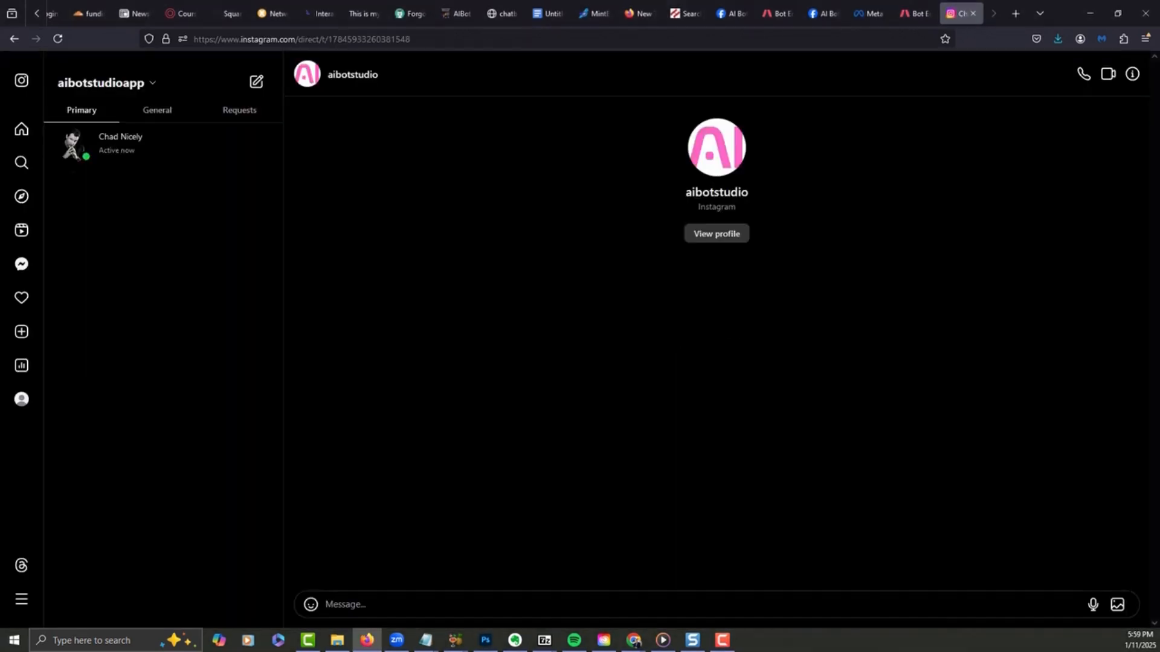
In the Instagram DM, ask 'what is platinum', 'what is the price' and 'do you have the link'.
text(what is platinum)
click(1117, 604)
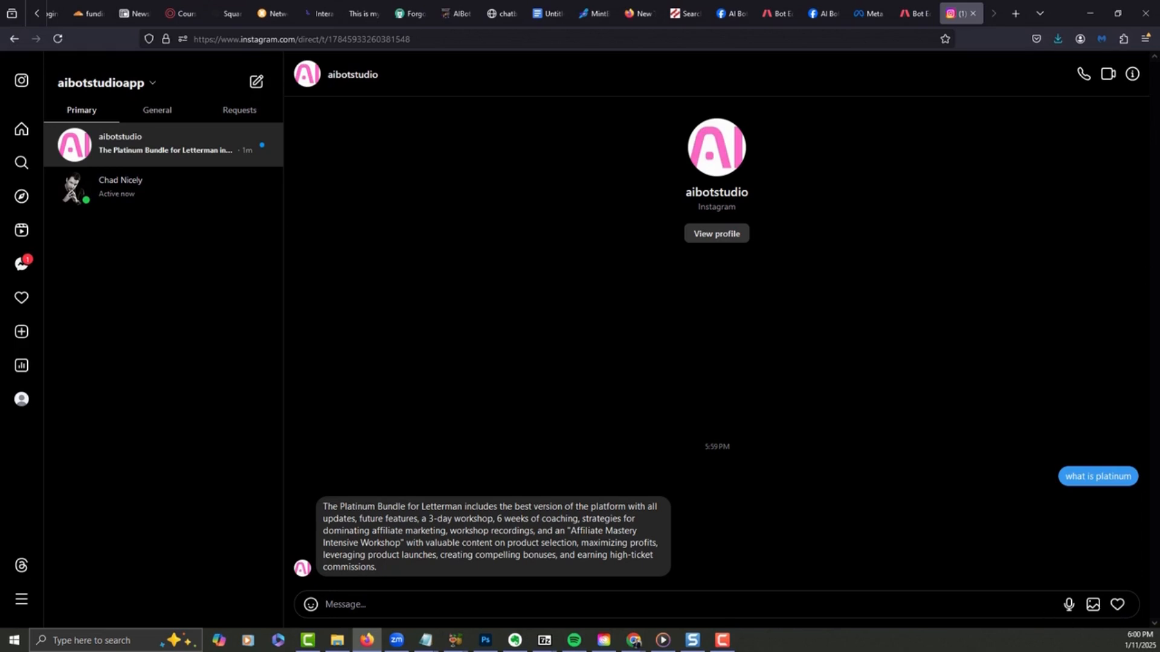
text(what is the price)
key(Return)
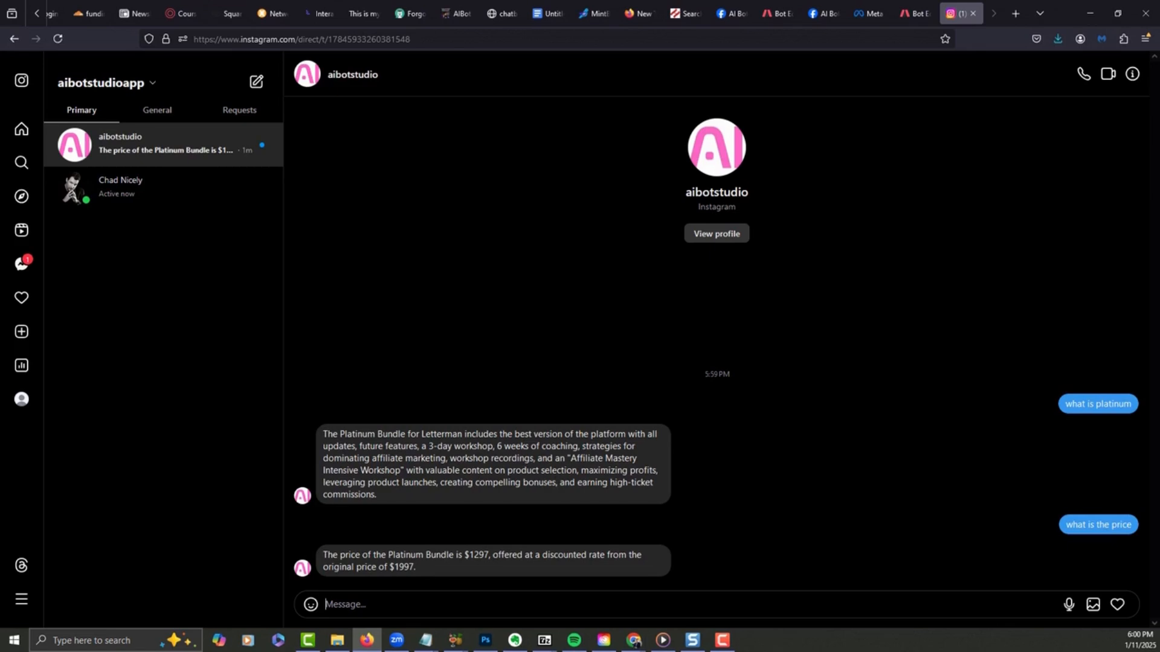
text(do you have the link)
key(Return)
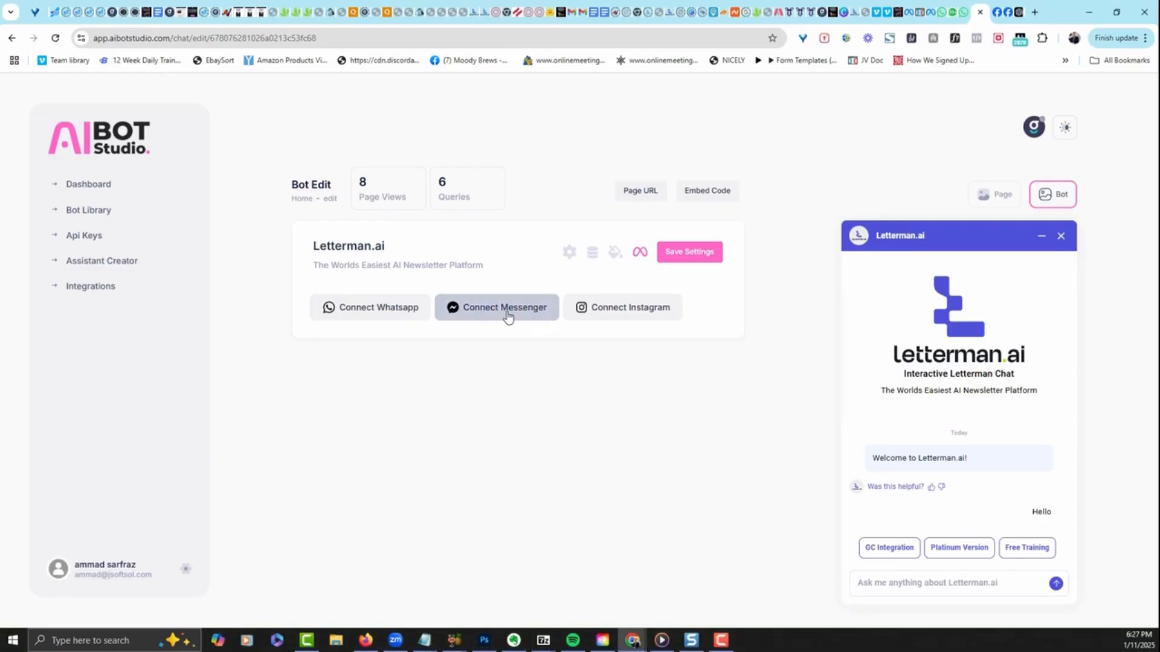
click(508, 316)
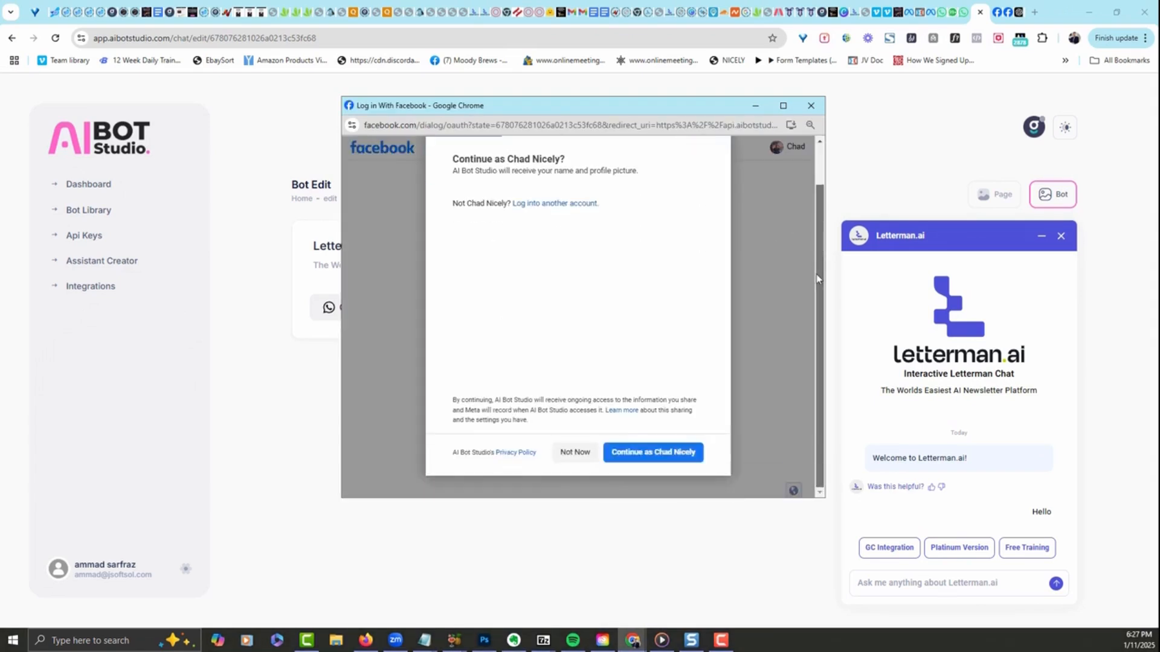
Authorise Messenger for the Henderson Highlights page and business, then ask the bot 'what is platinum'.
click(649, 455)
click(524, 294)
click(679, 452)
click(535, 294)
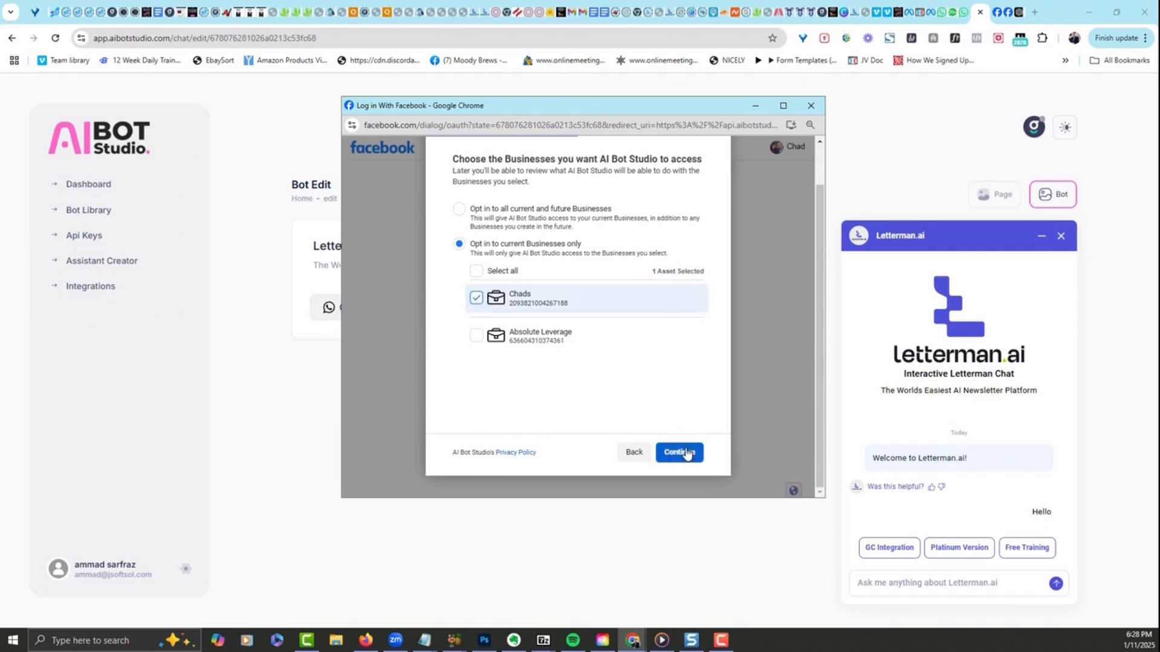
click(681, 453)
click(686, 452)
click(685, 453)
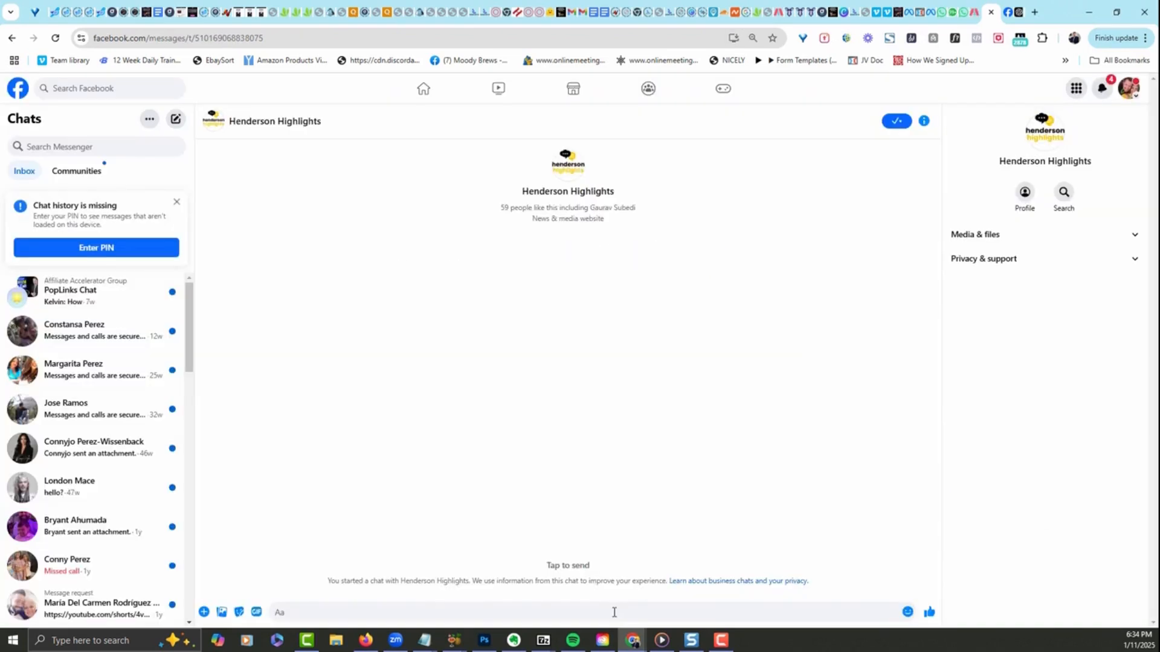
text(what is platinum)
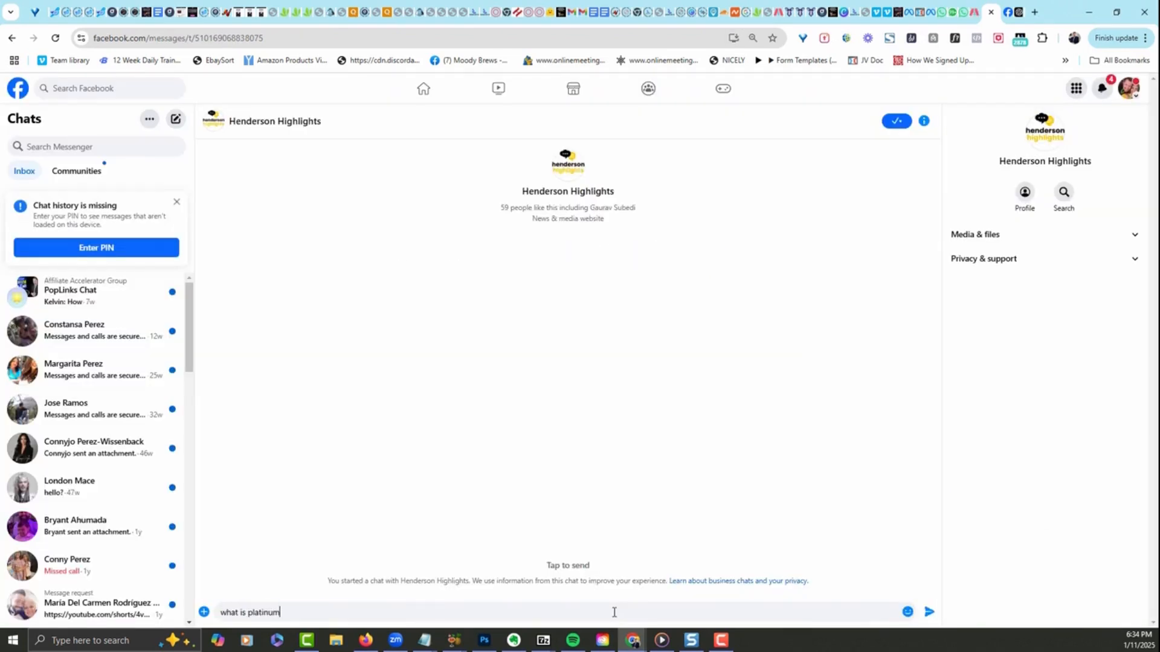
key(Return)
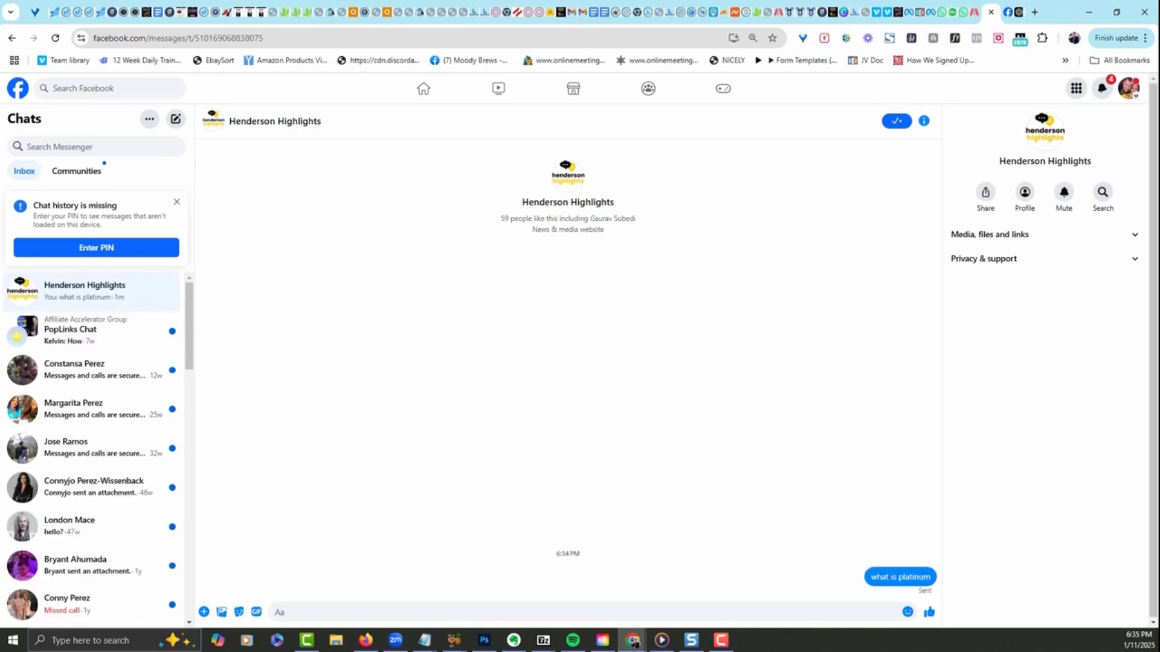
Ask the Messenger bot 'what is the price of platinum' and 'what is the link to purhhase'.
text(what is the price of platinum)
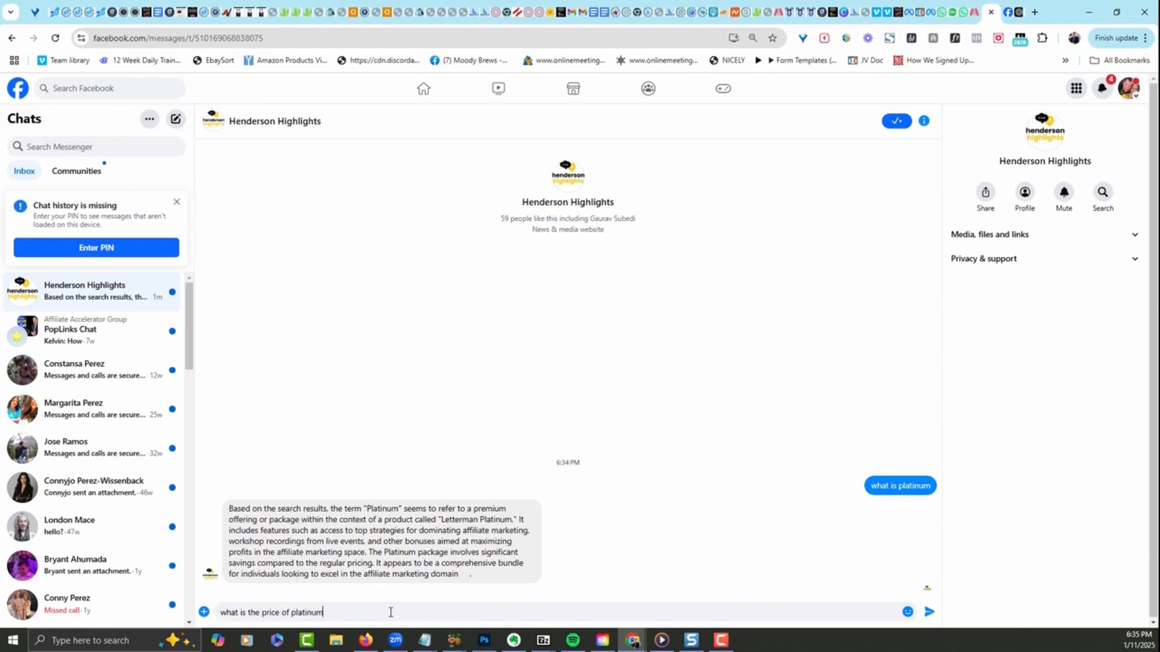
key(Return)
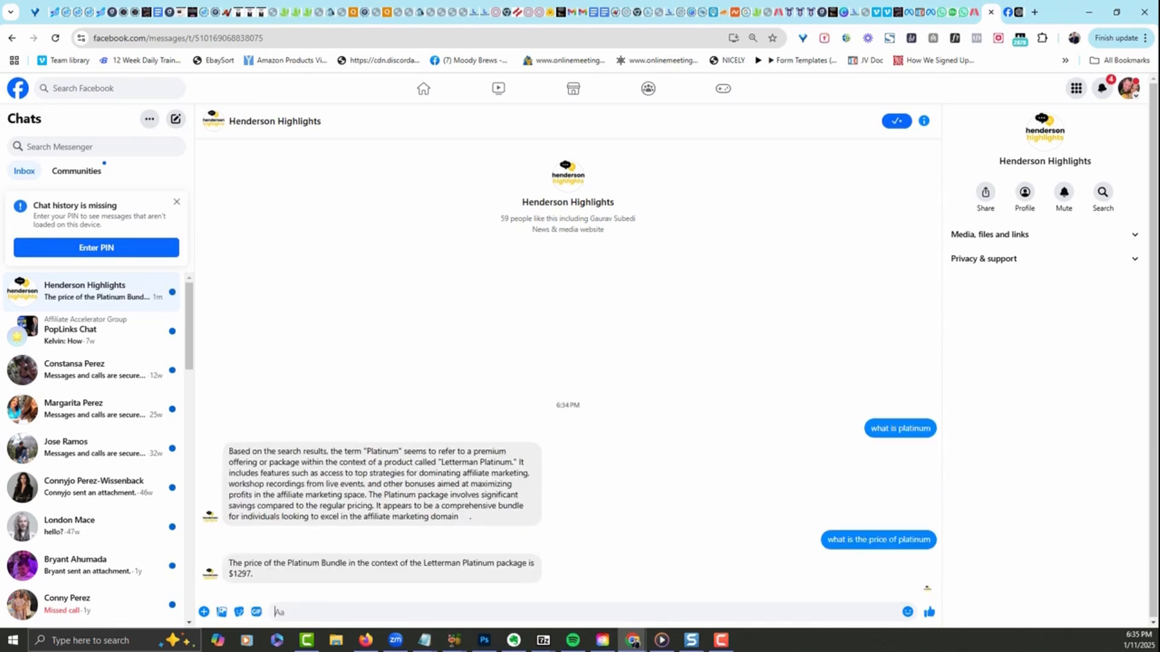
text(what is the link to purh)
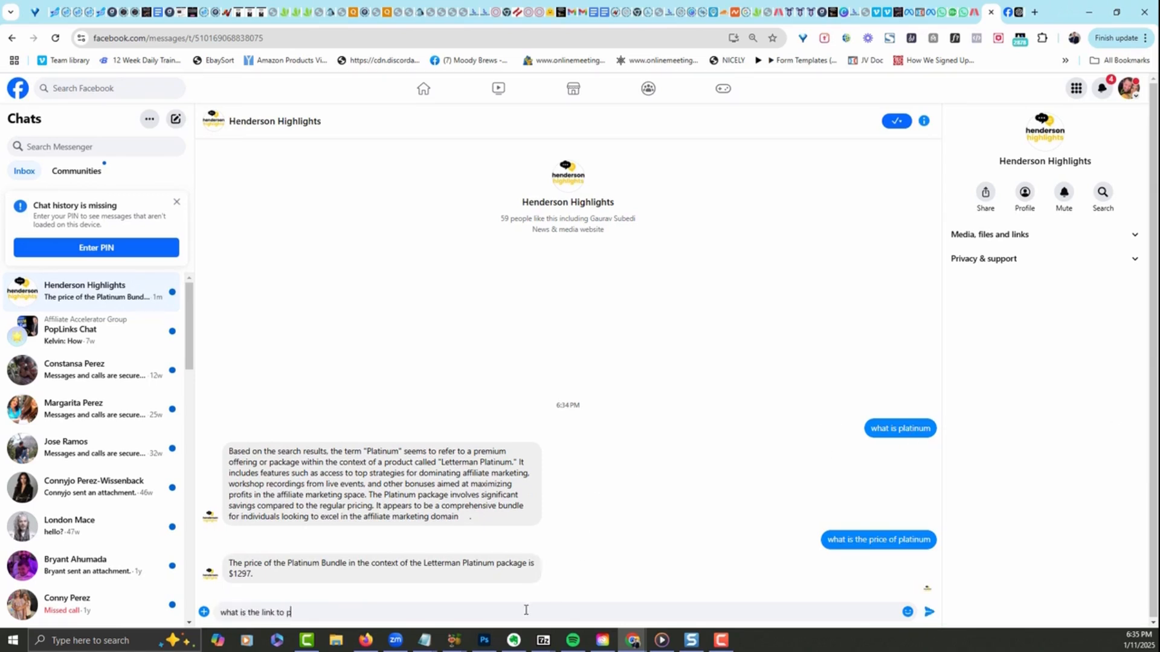
text(hase)
key(Return)
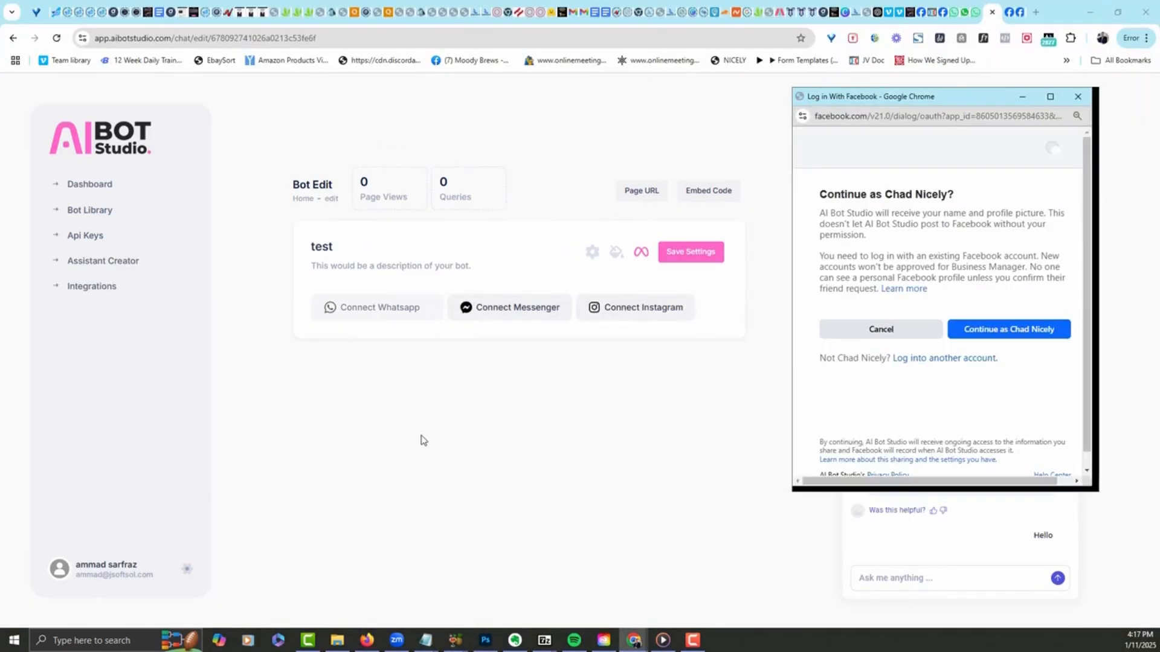
Continue with the Facebook account, keep the WhatsApp Business Account and set the business category to Other.
click(1007, 331)
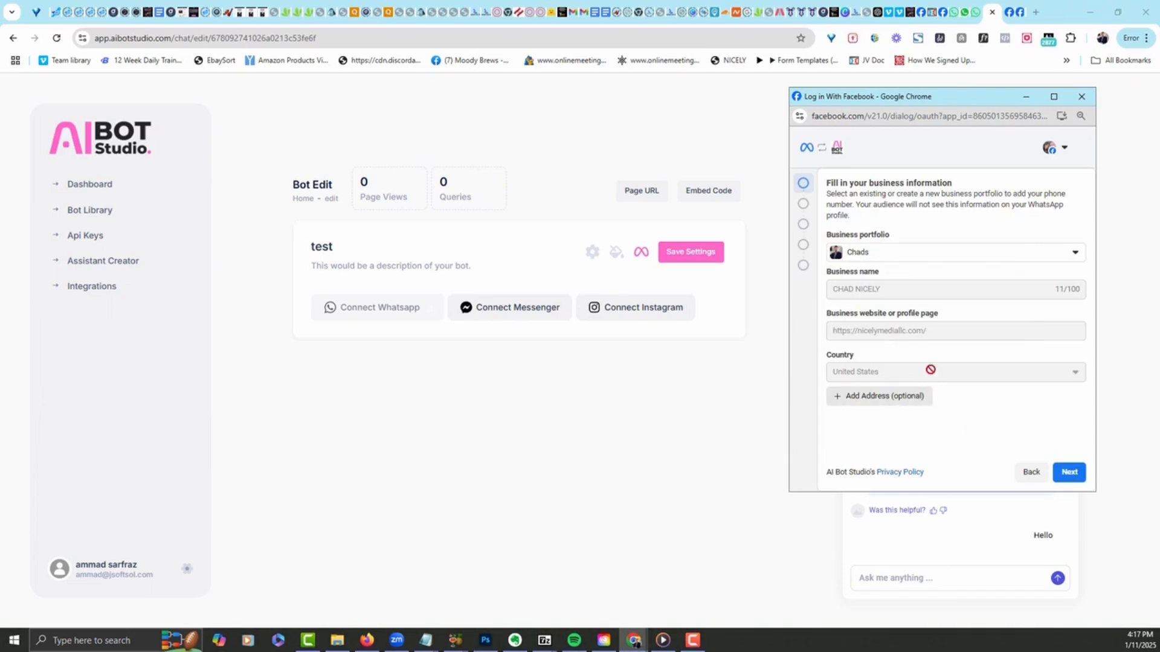
click(1069, 473)
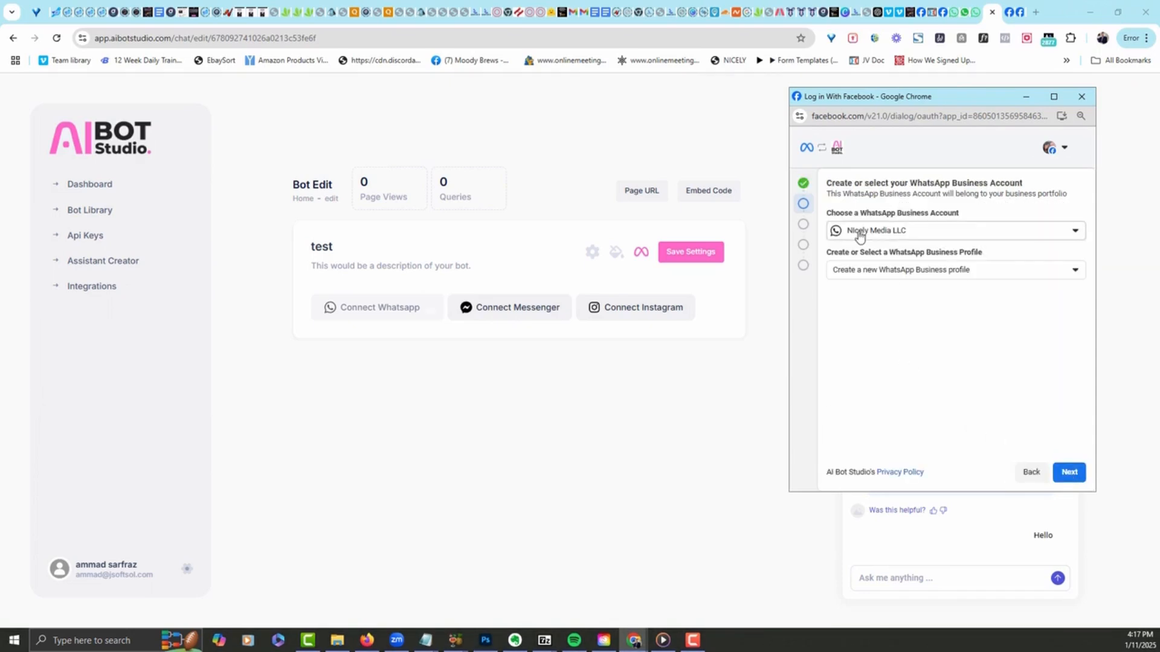
click(1071, 474)
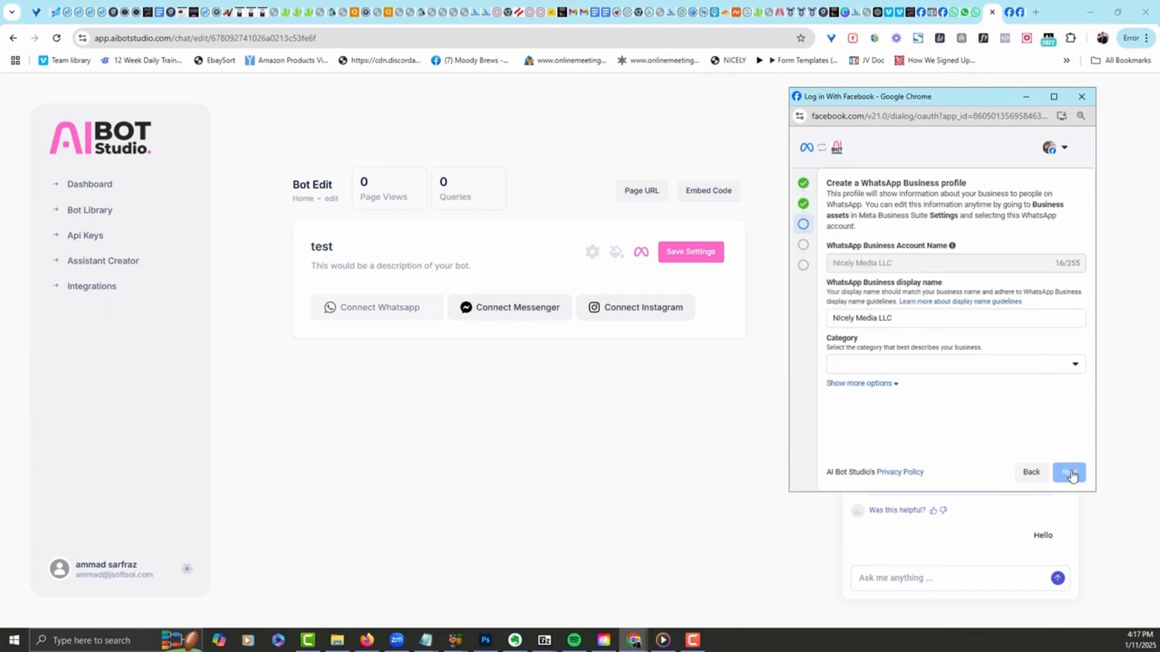
click(1051, 364)
click(1027, 353)
click(1070, 474)
Enter and verify the business phone number with its code, approve access, and finish setup.
click(977, 241)
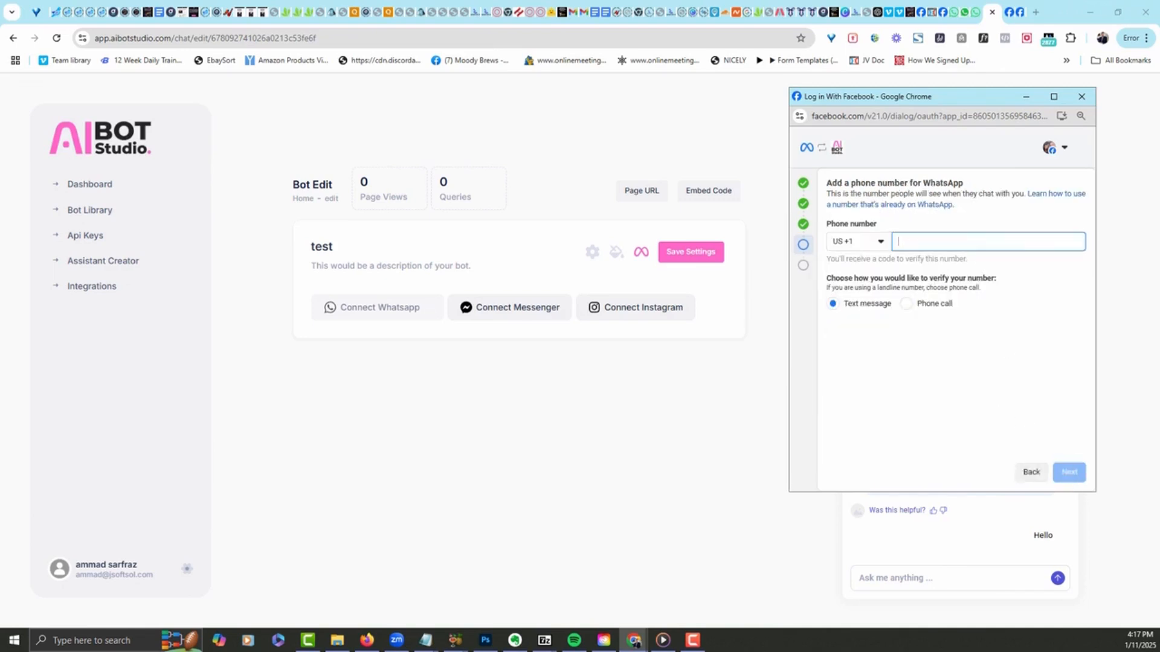
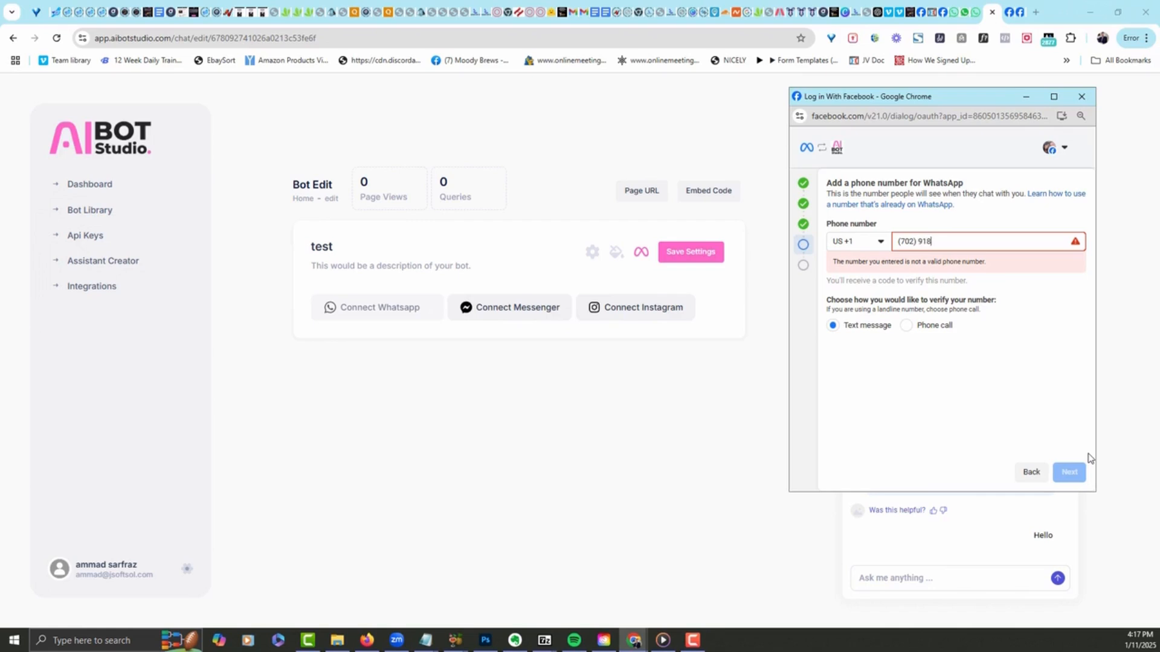
click(1070, 472)
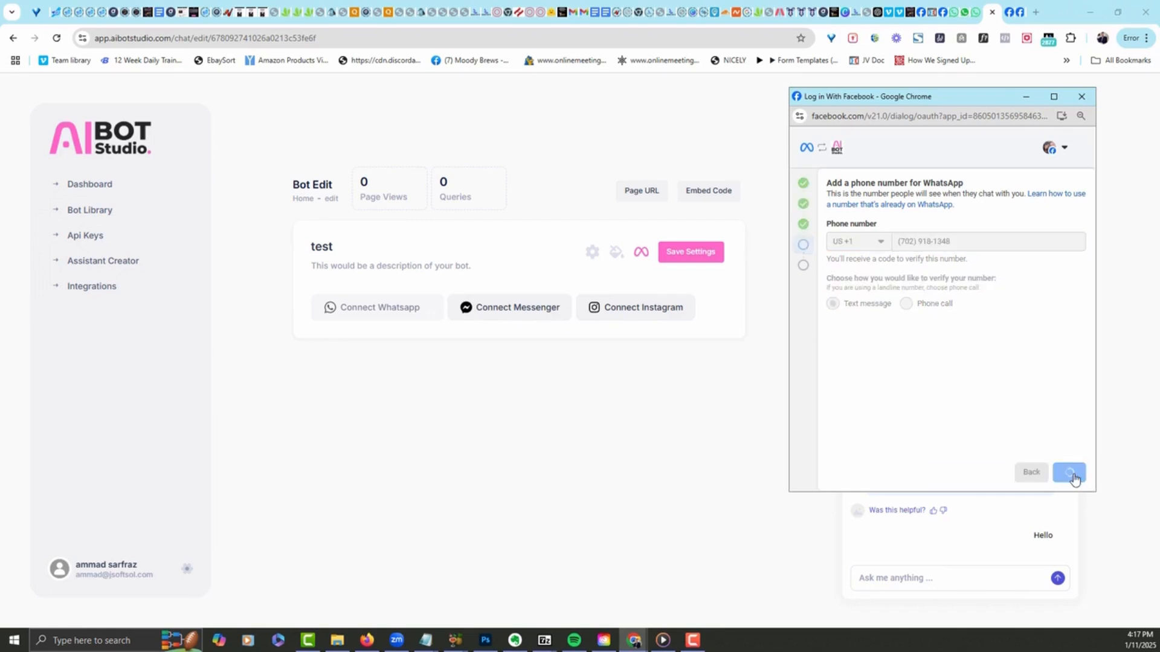
click(1069, 472)
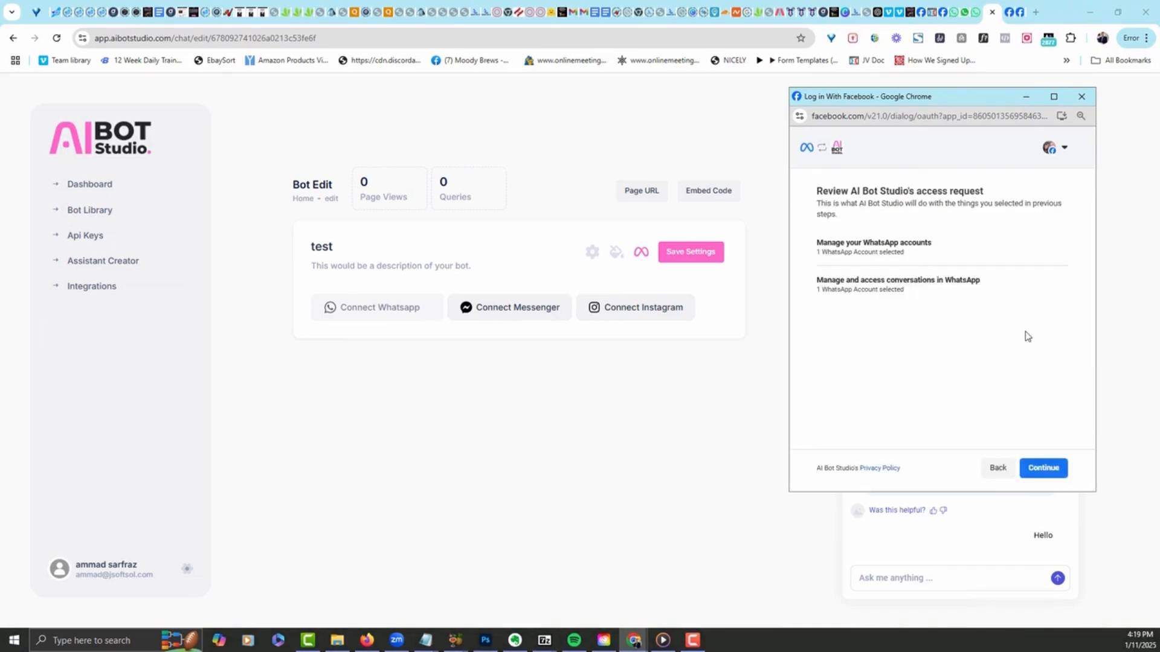
click(1044, 466)
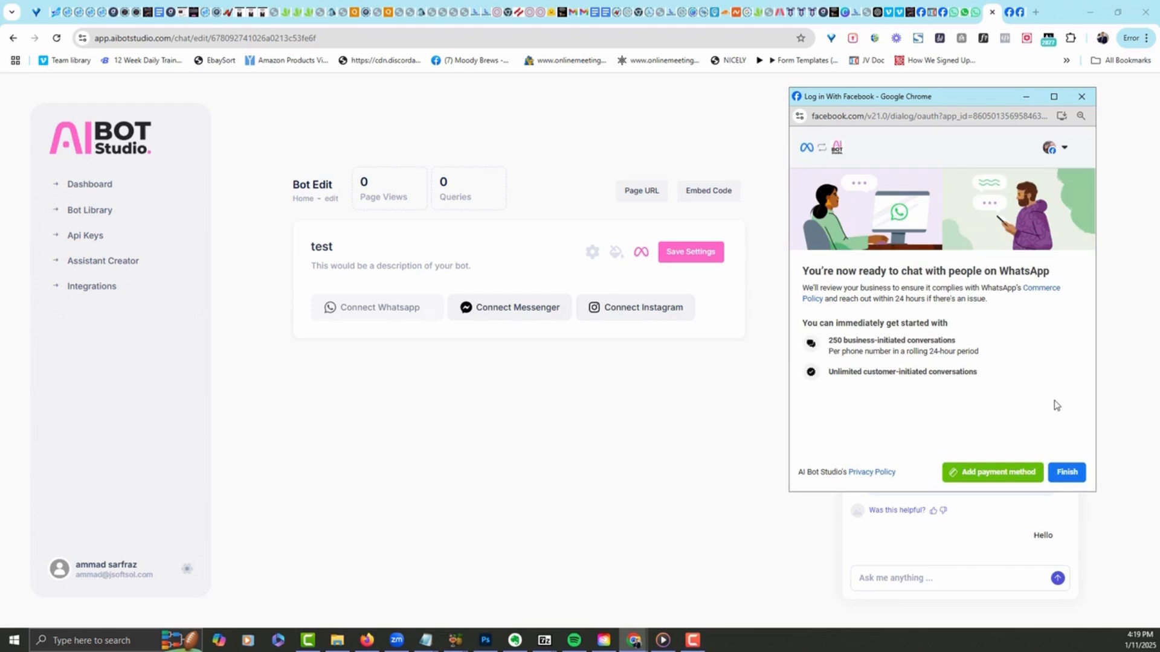
click(1068, 473)
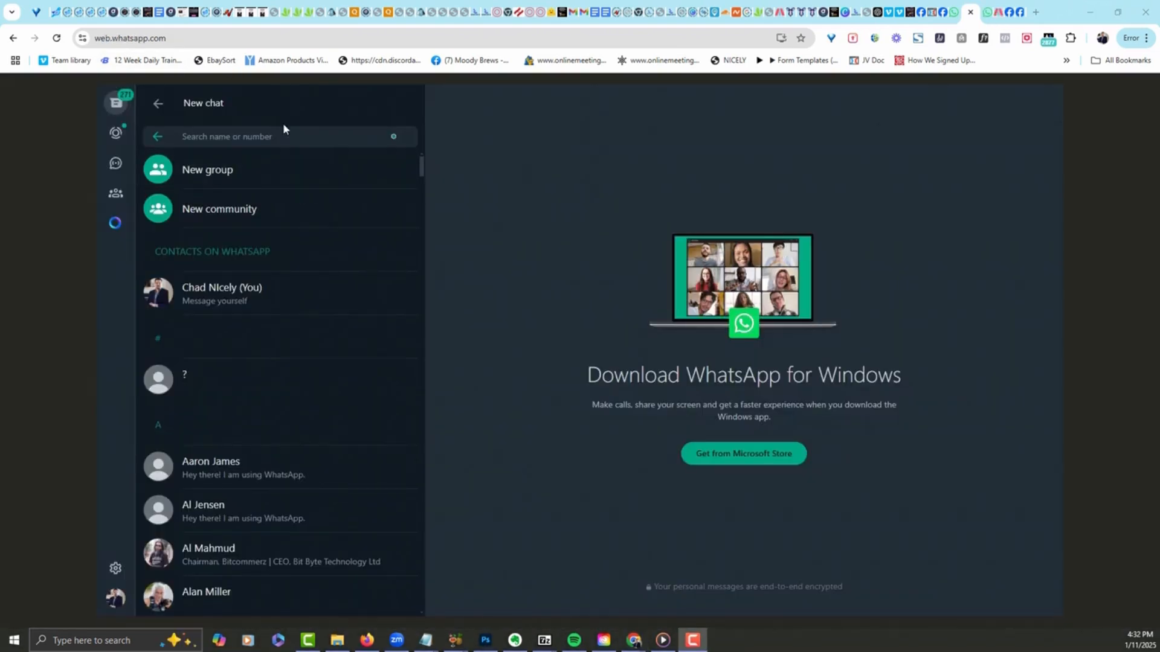
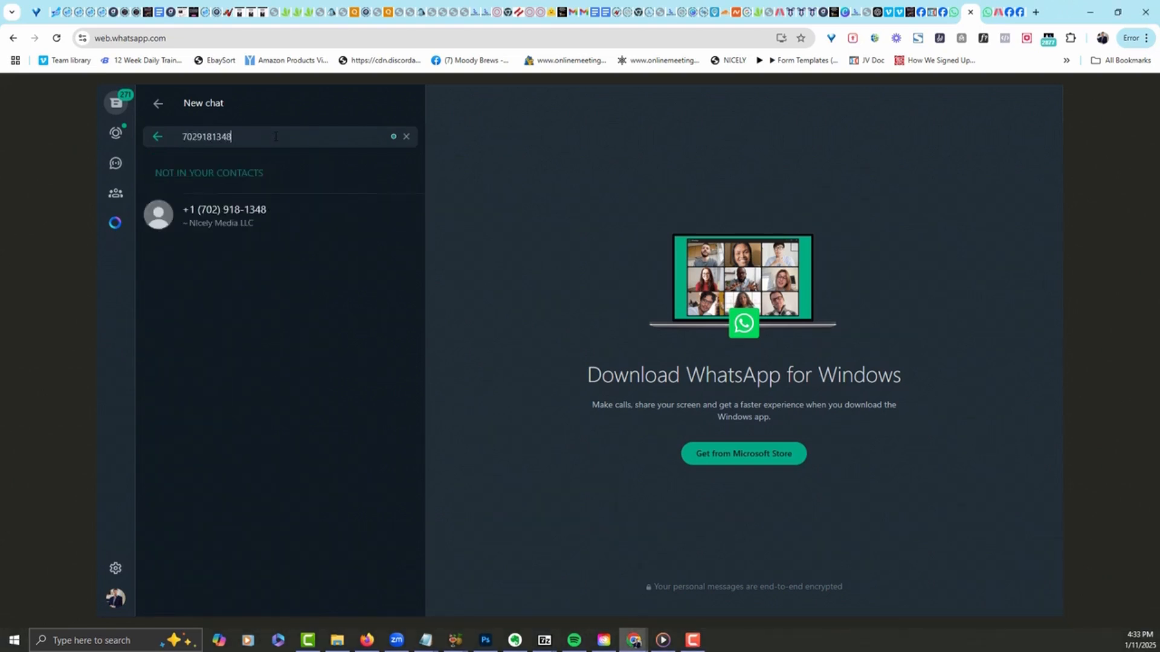
Open a WhatsApp chat with the bot's business number and ask 'what is platinum'.
click(235, 209)
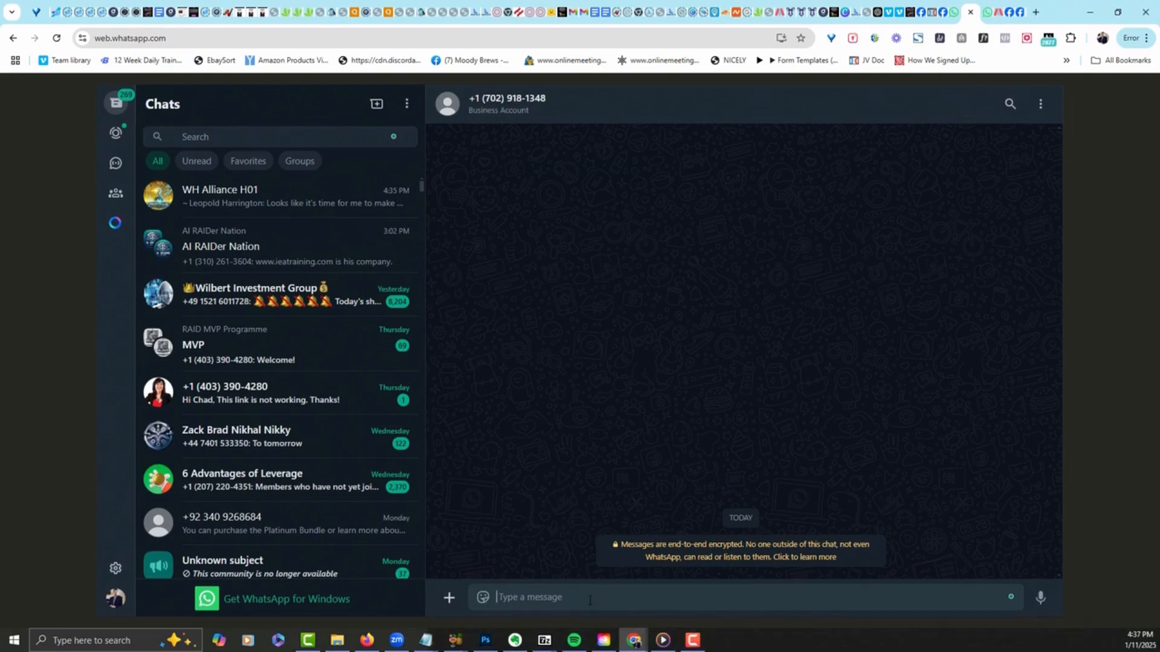
text(what is platinum)
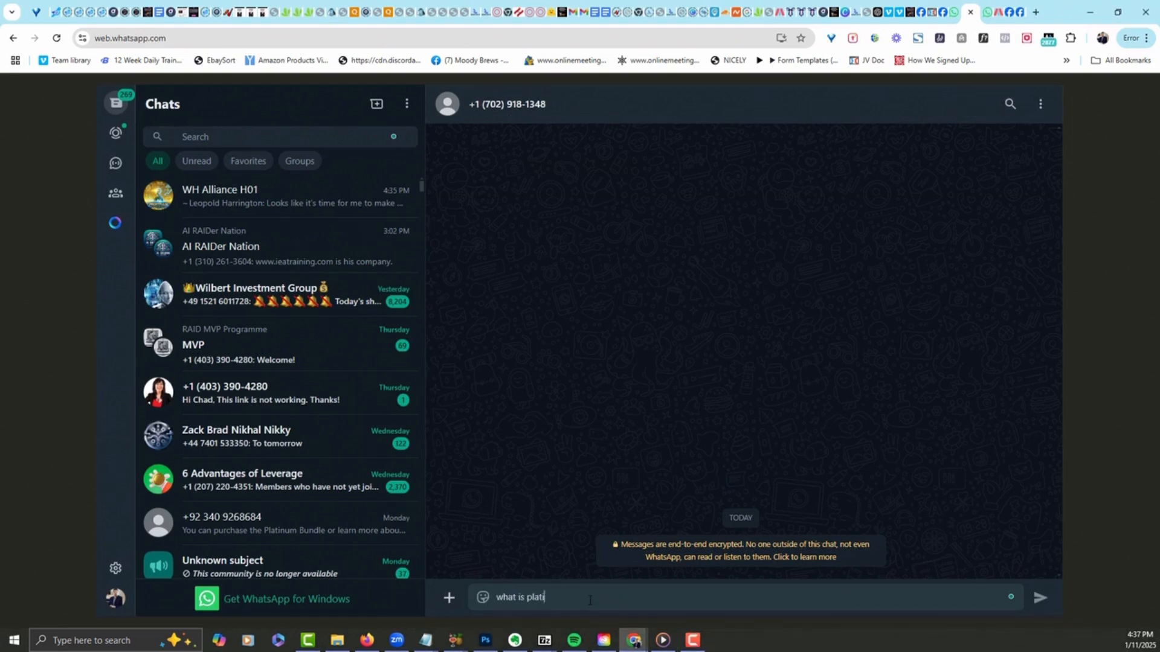
click(1039, 598)
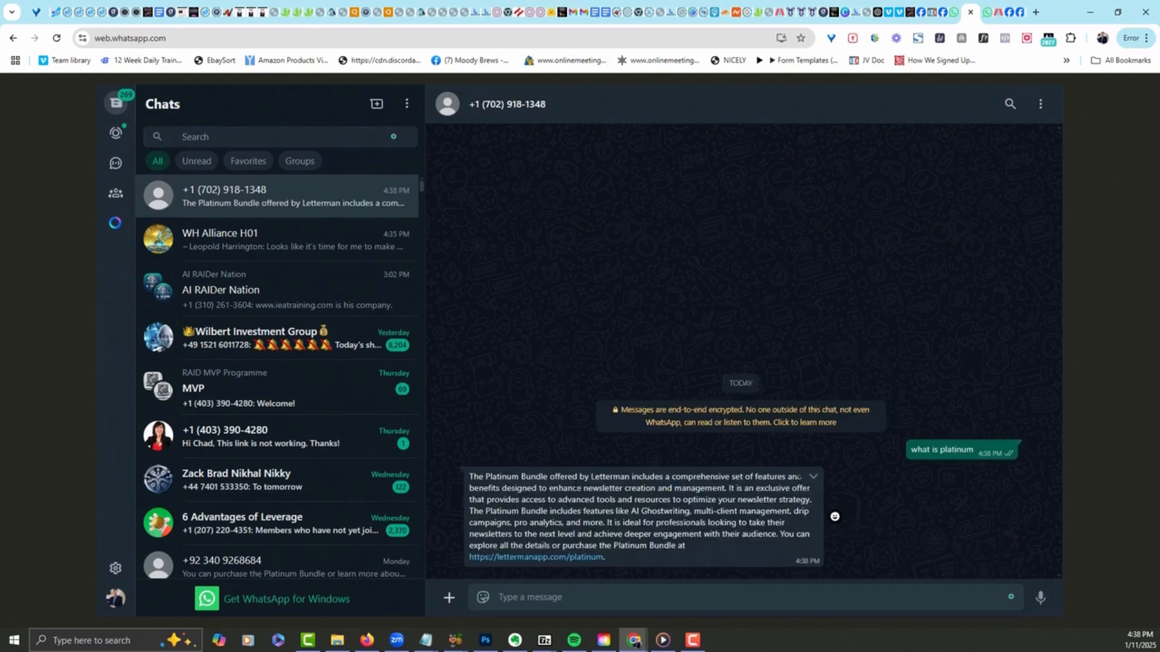
Send the follow-up question 'why do I want a newsletter'.
click(736, 595)
text(why do I want a newsletter)
key(Return)
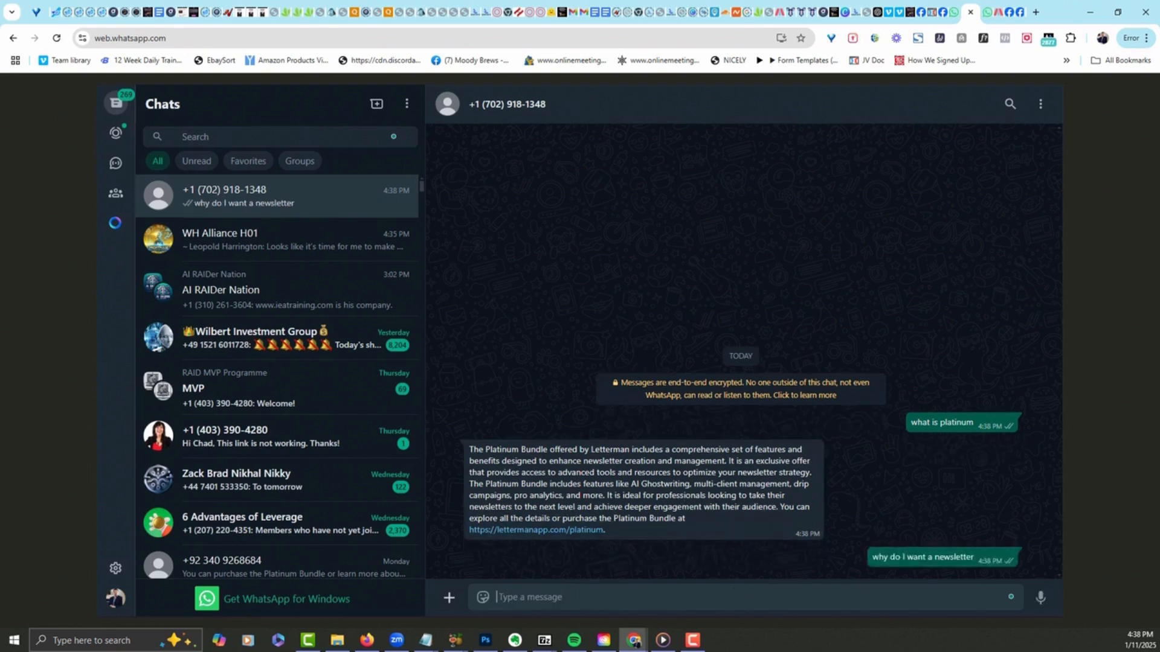